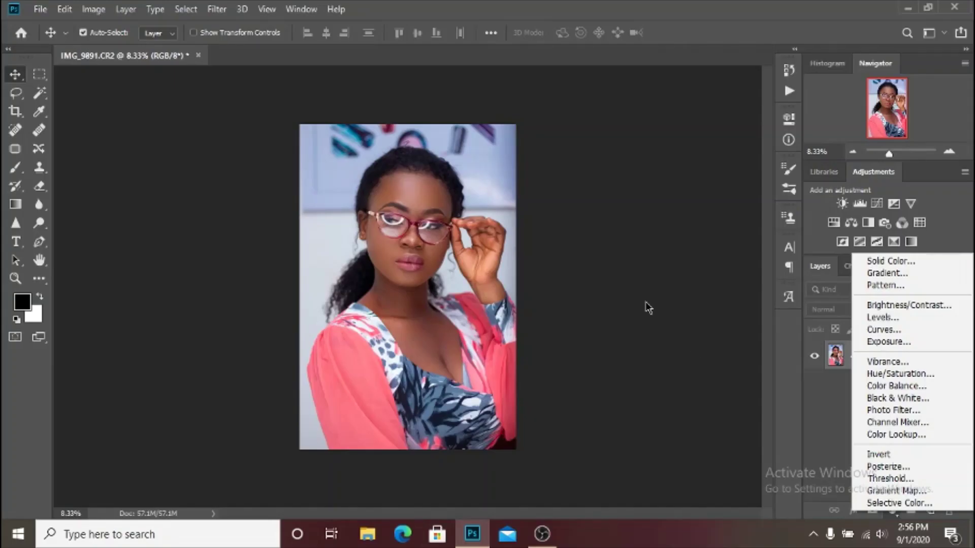
left_click(629, 287)
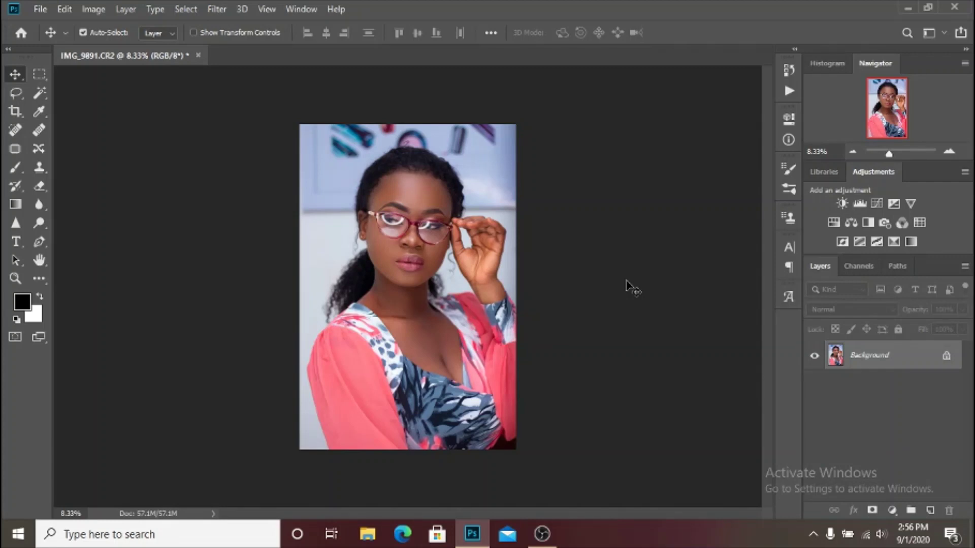
key("ctrl+plus")
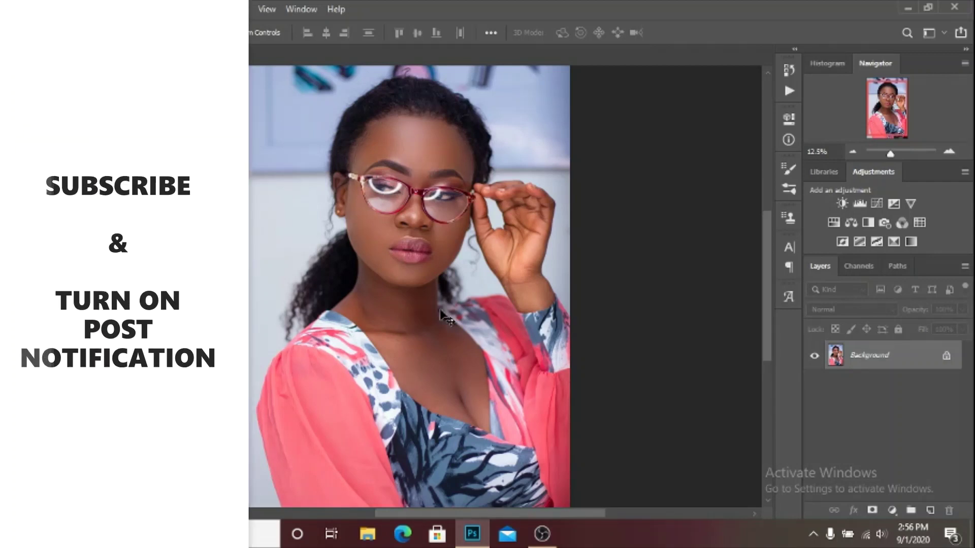
scroll(441, 315, "down", 1)
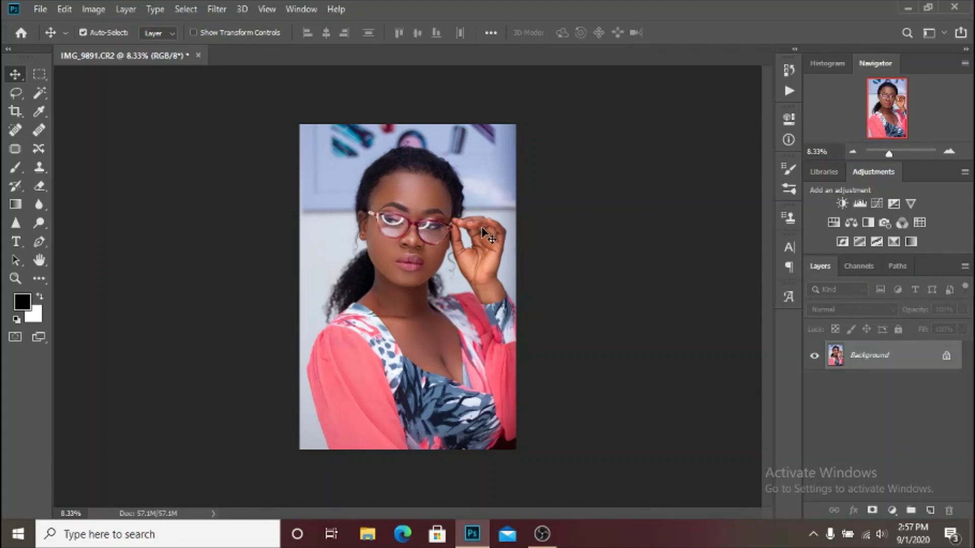
key("ctrl+plus")
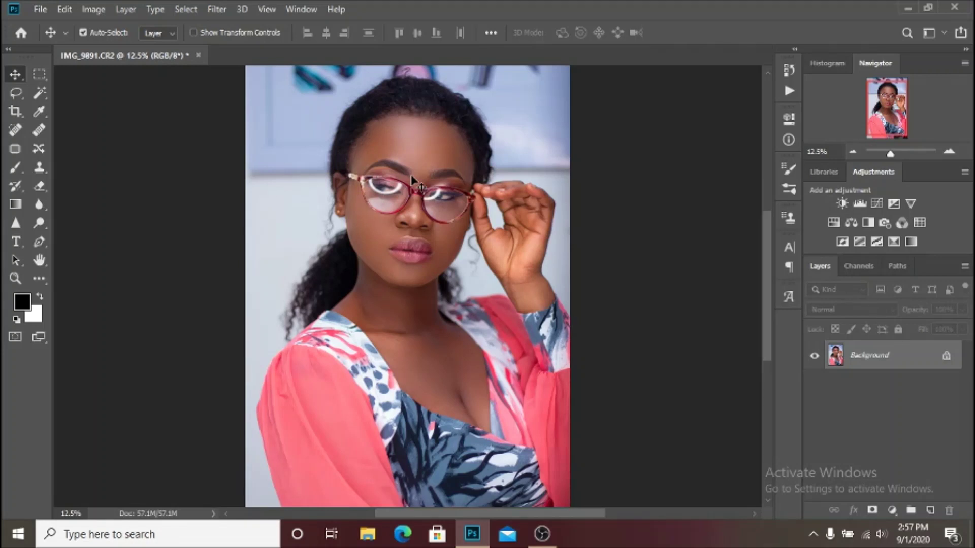
key("ctrl+minus")
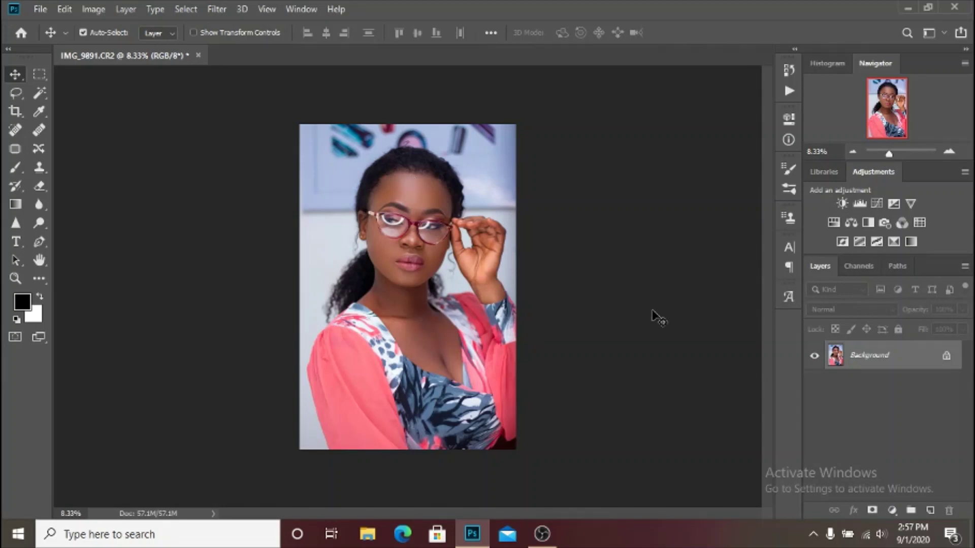
Step: Add a Gradient Map adjustment layer above the Background and hide it so the photo's original colours can be sampled
left_click(892, 511)
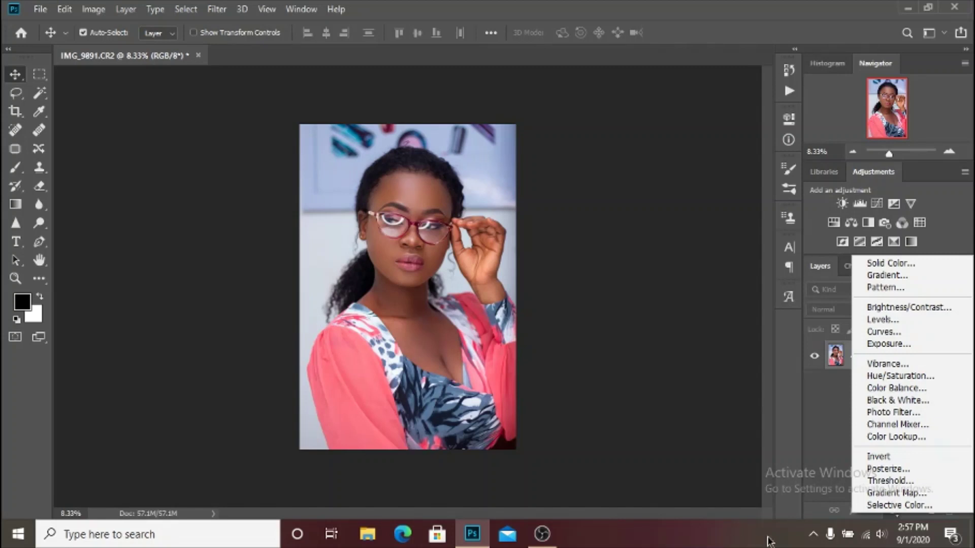
left_click(882, 493)
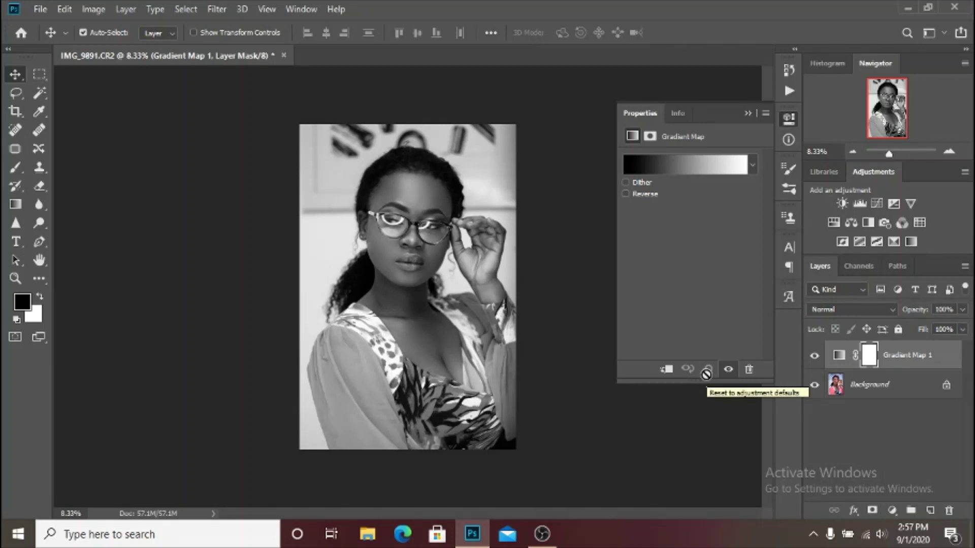
left_click(839, 356)
left_click(814, 356)
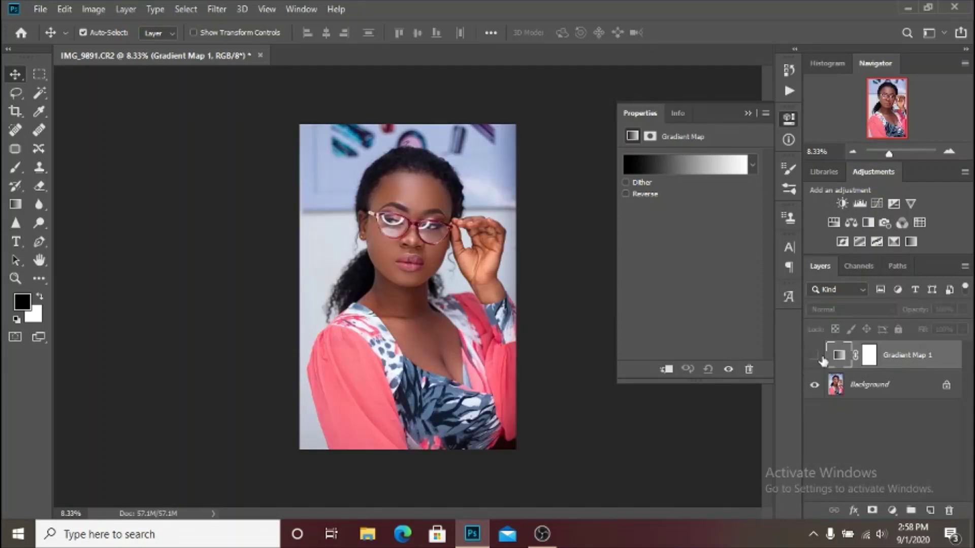
Step: Change the map gradient's black stop at 0% to the dark skin tone 653f35, sampled from the shadowed neck below the chin
left_click(678, 163)
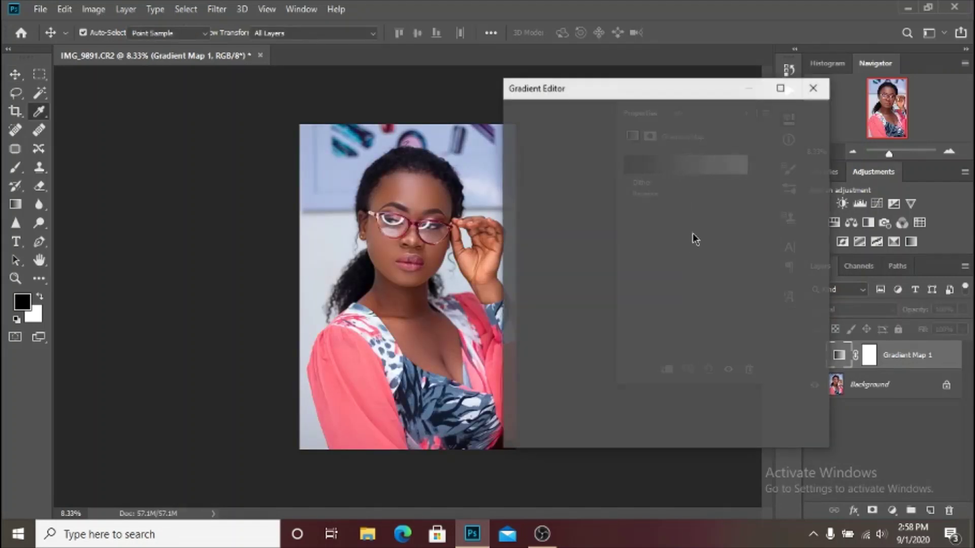
left_click_drag(631, 92, 676, 104)
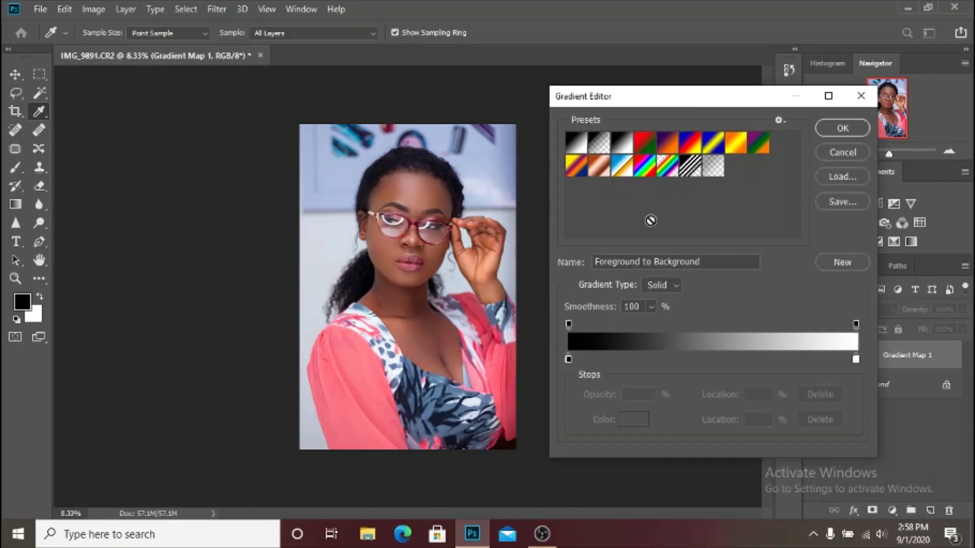
left_click(431, 239)
left_click(569, 359)
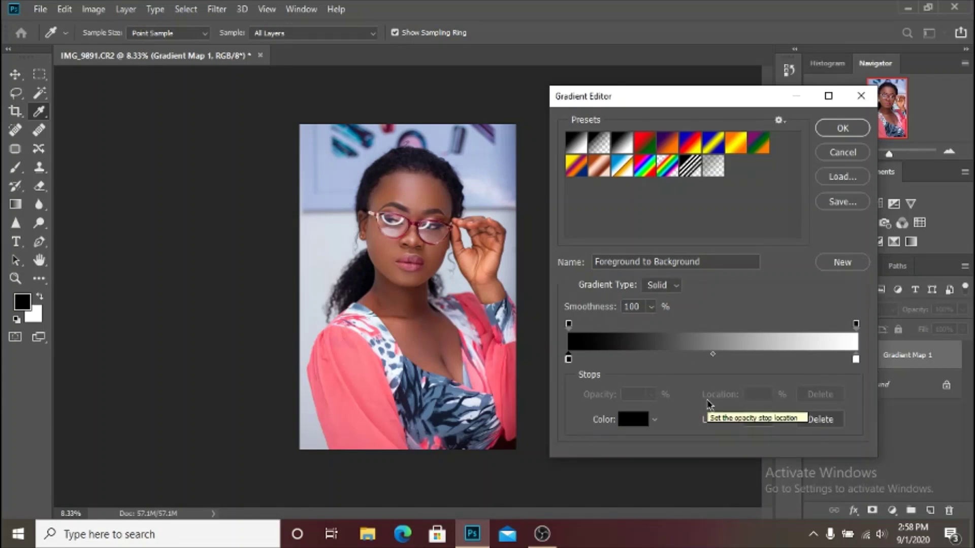
left_click(569, 360)
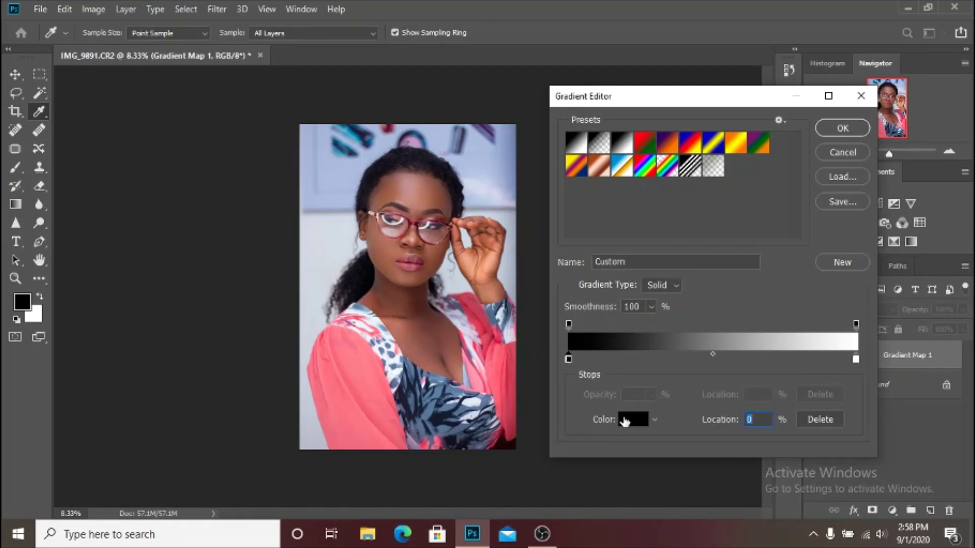
left_click(628, 421)
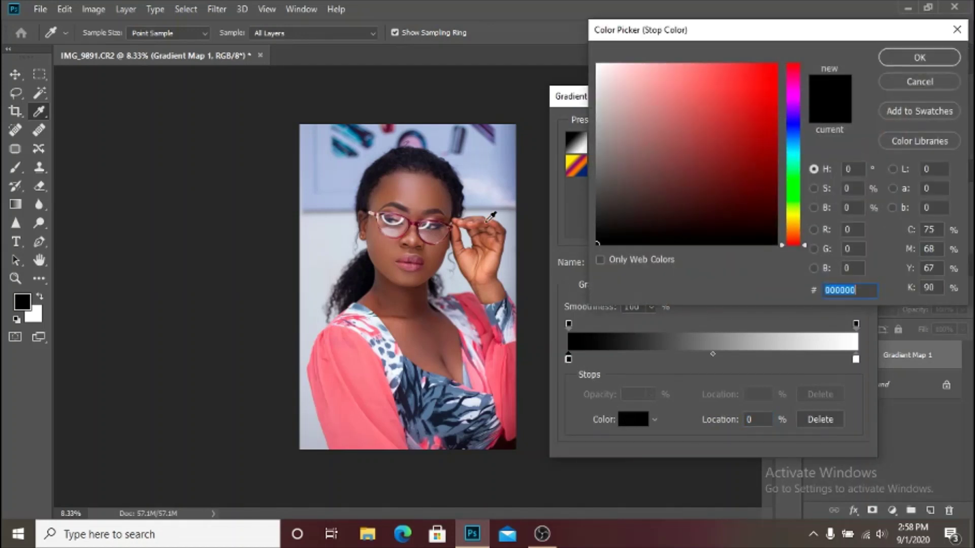
key("ctrl+plus")
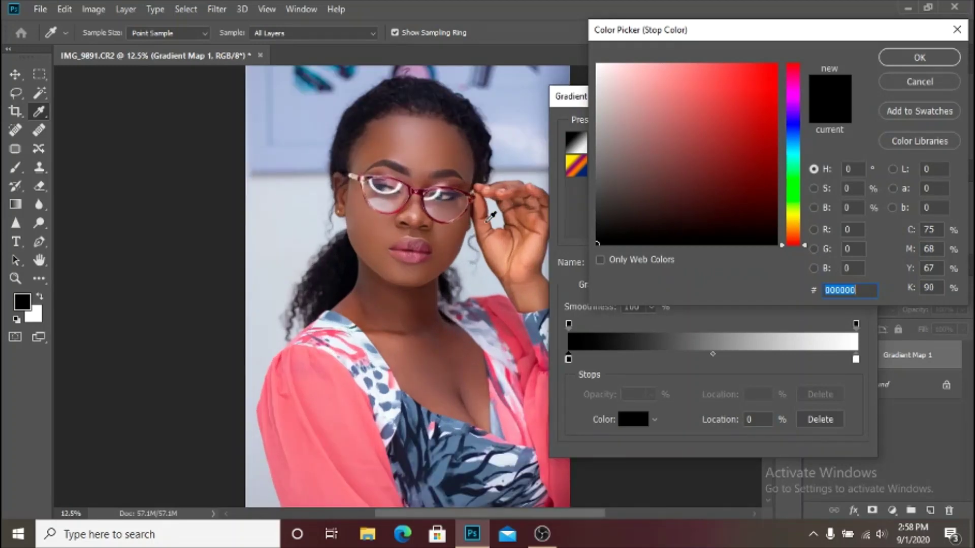
key("ctrl+plus")
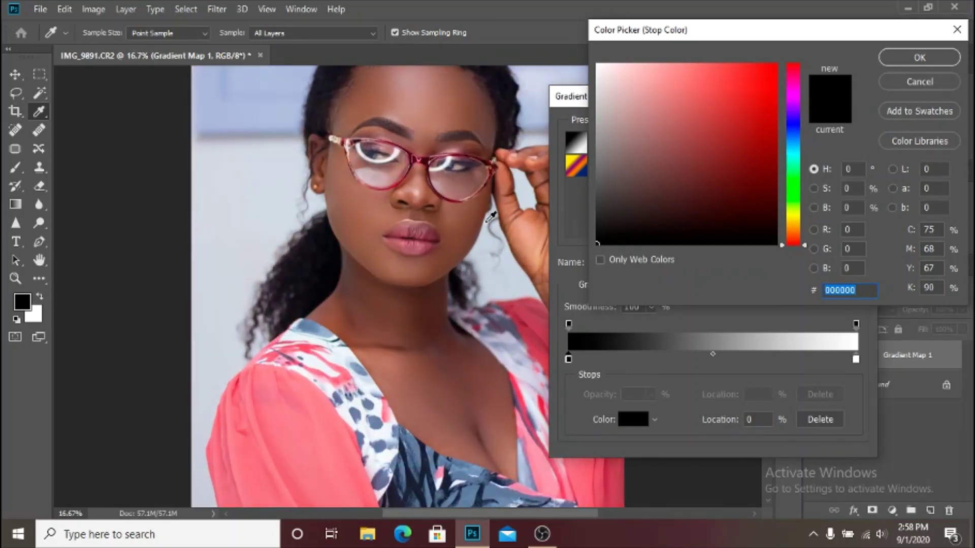
scroll(768, 471, "up", 5)
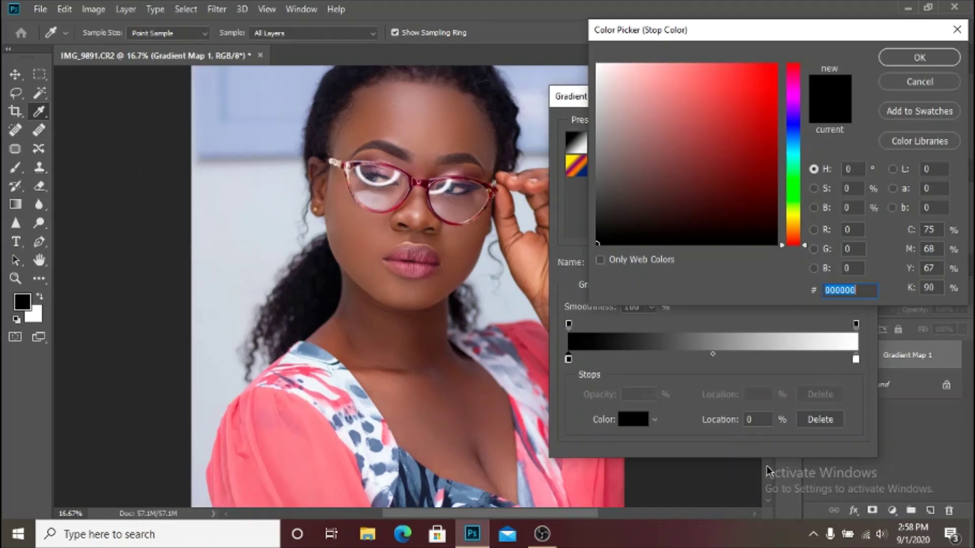
scroll(768, 471, "down", 1)
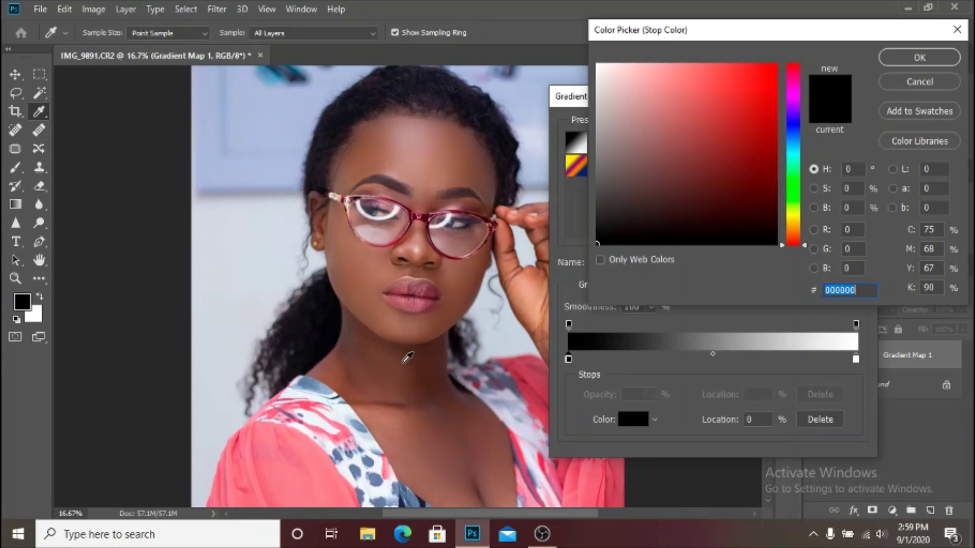
left_click(488, 187)
left_click(416, 362)
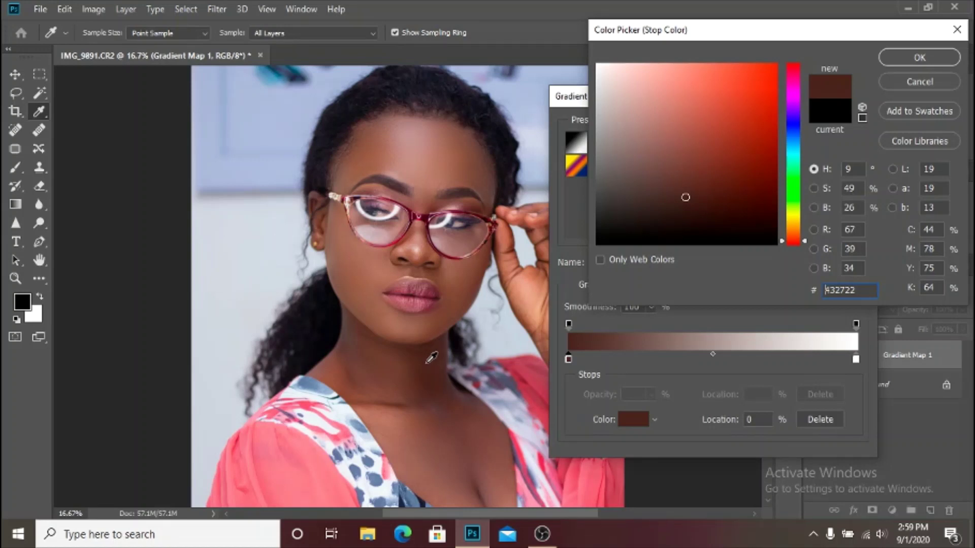
left_click(504, 183)
left_click(487, 178)
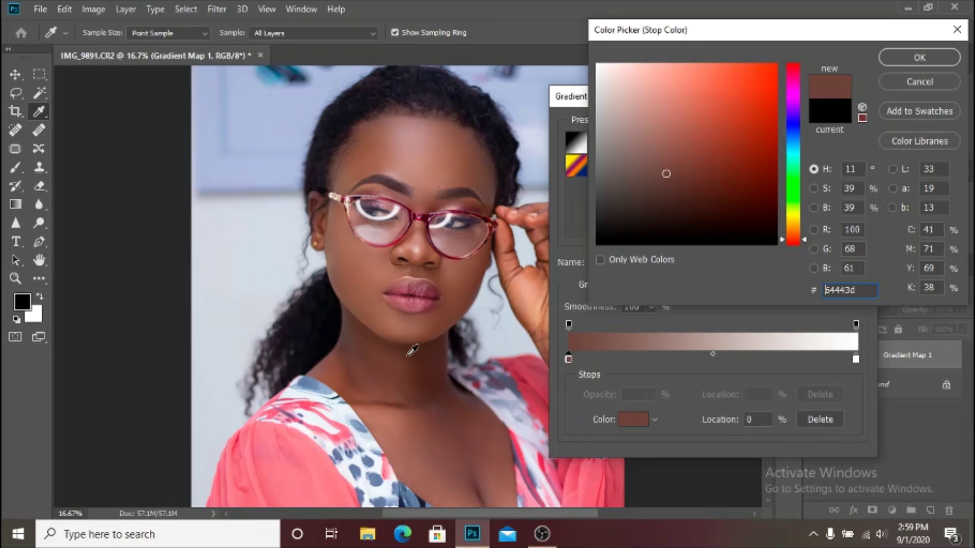
left_click(387, 351)
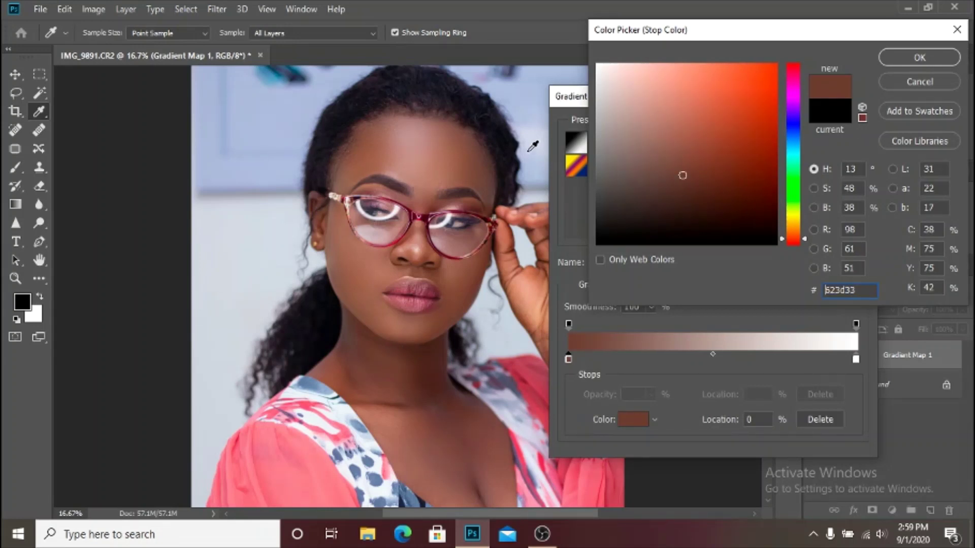
left_click(486, 170)
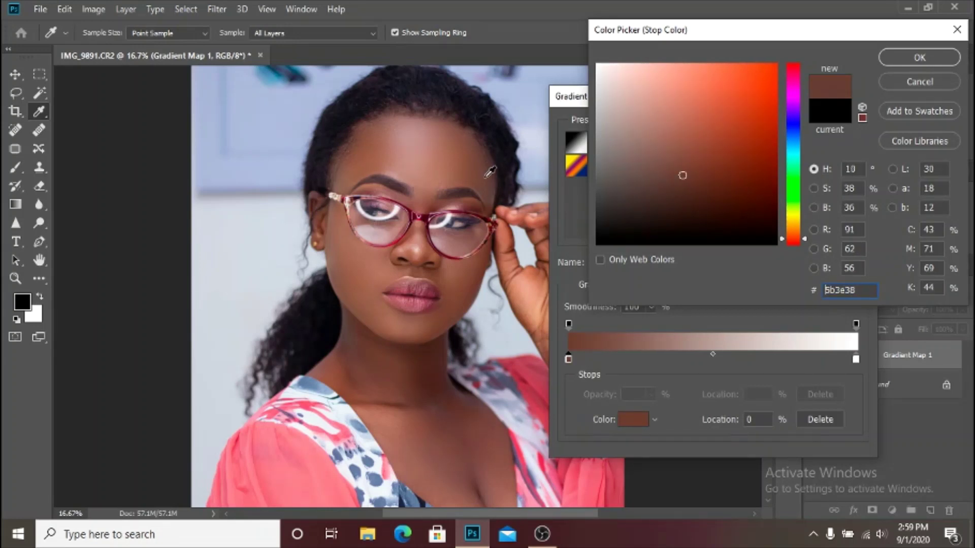
left_click(389, 354)
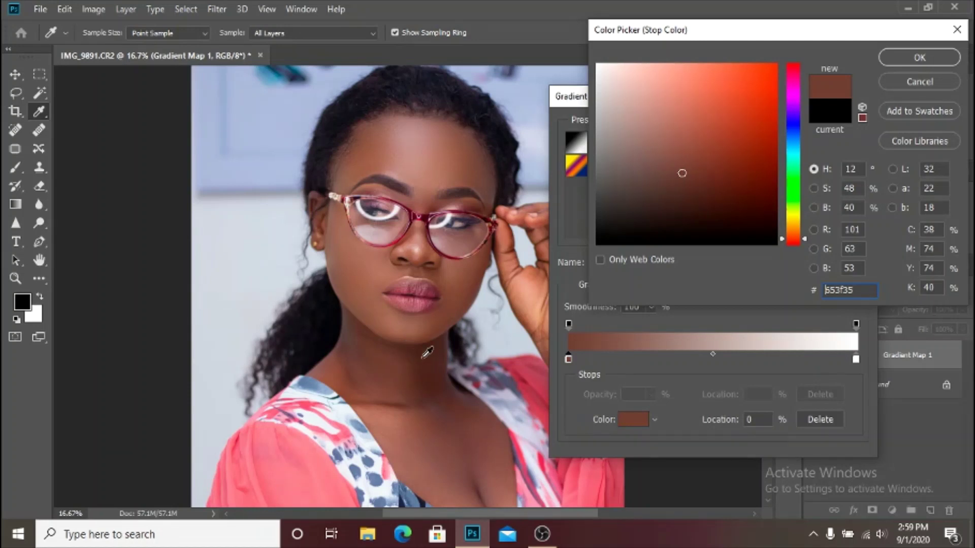
left_click(893, 62)
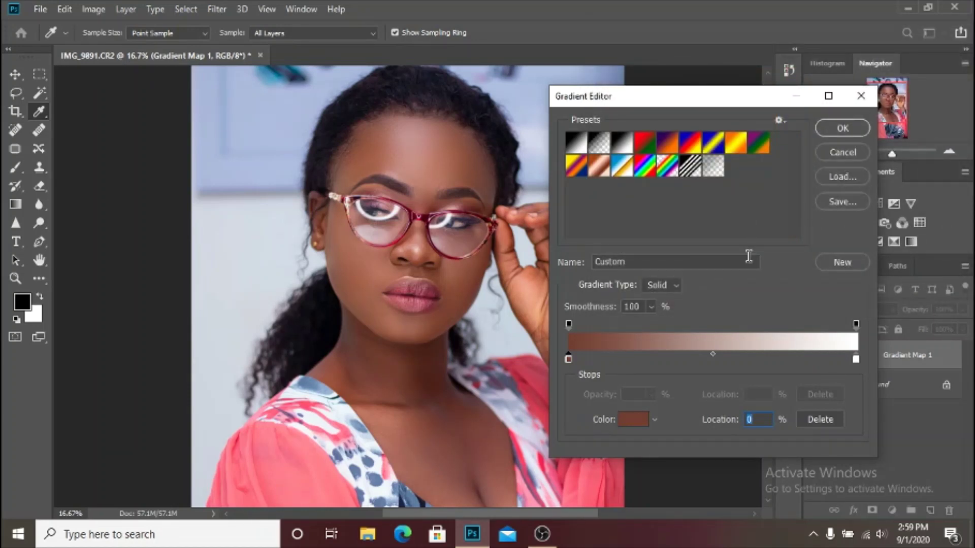
Step: Change the gradient's white stop at 100% to the highlight skin tone b28e8e, sampled from the forehead
left_click(856, 359)
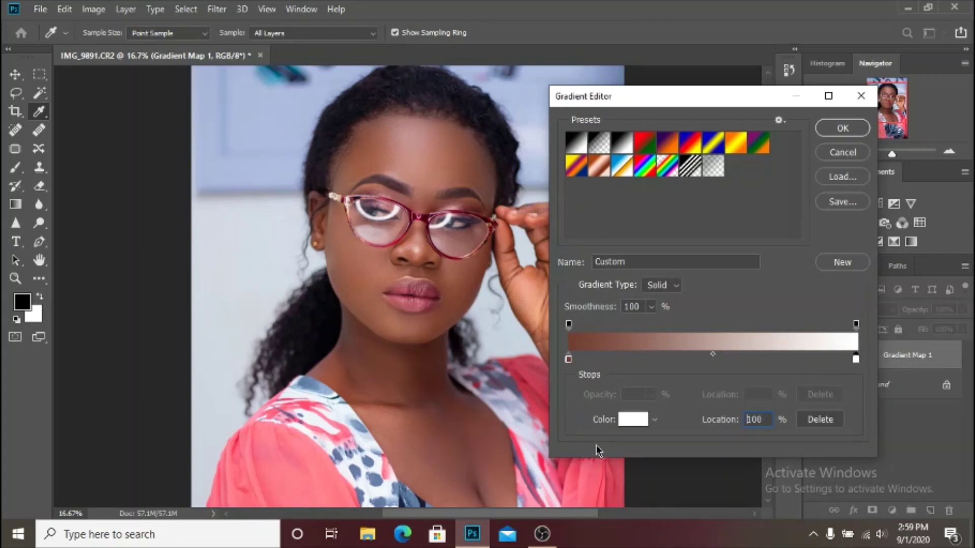
left_click(631, 424)
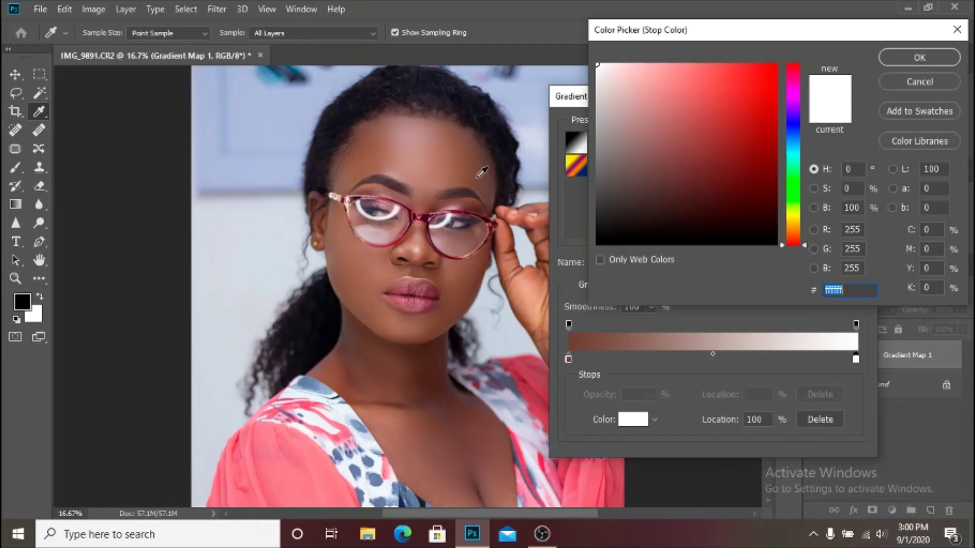
left_click(408, 138)
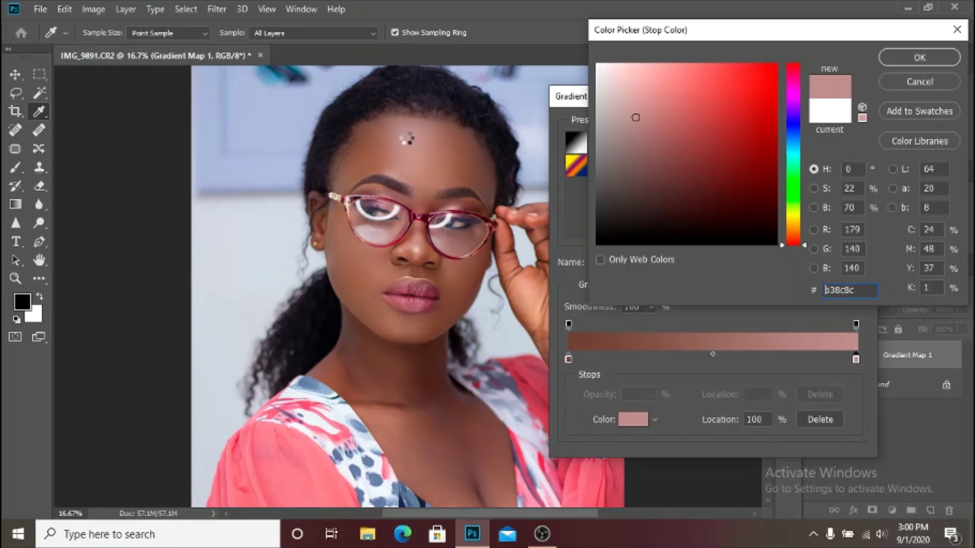
left_click(399, 169)
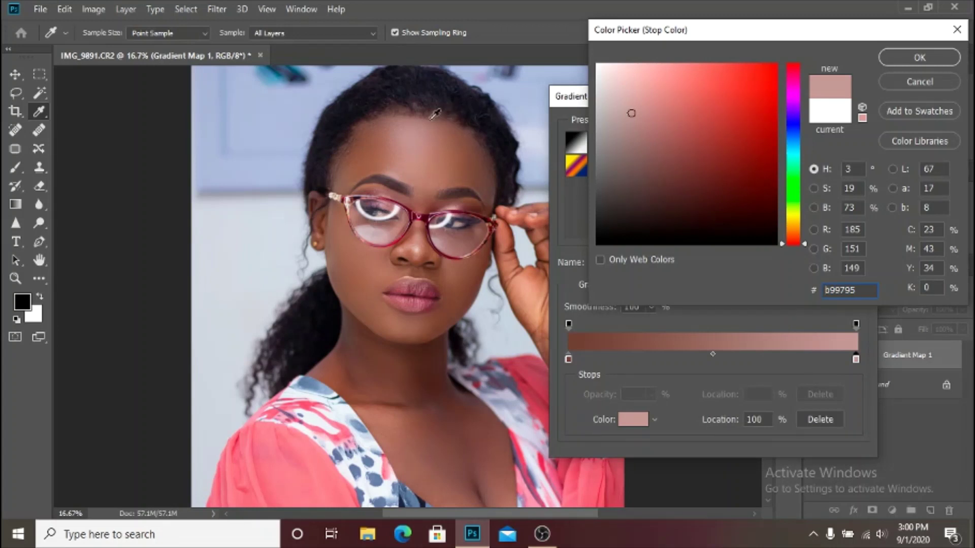
left_click(390, 173)
left_click(396, 168)
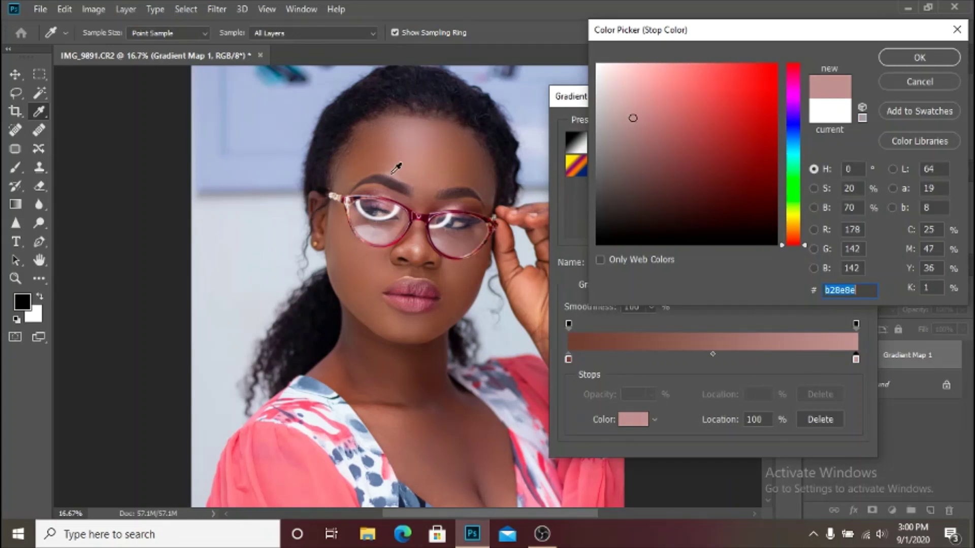
left_click(901, 61)
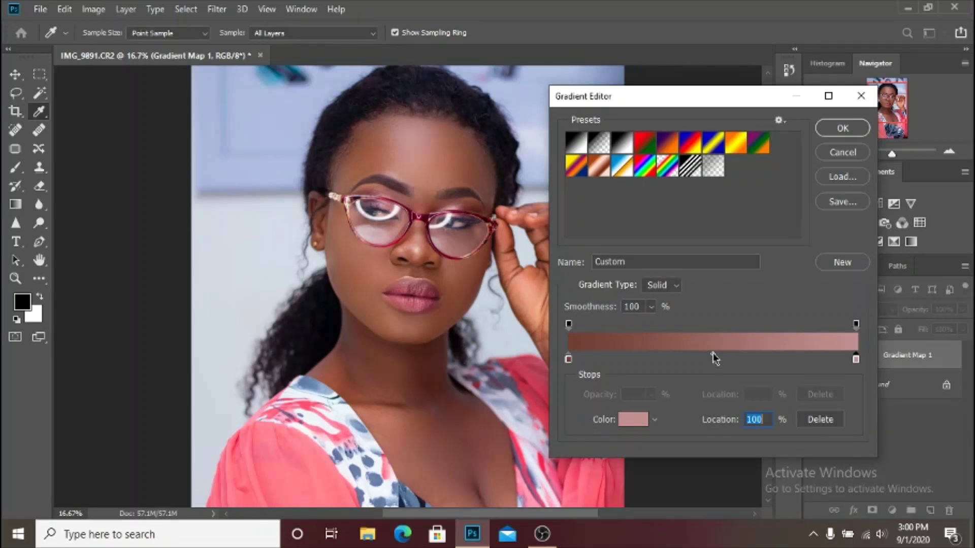
Step: Add a middle colour stop at 50% in the skin tone 9b6855, sampled from the cheek below the glasses, and accept the gradient
left_click_drag(712, 353, 726, 358)
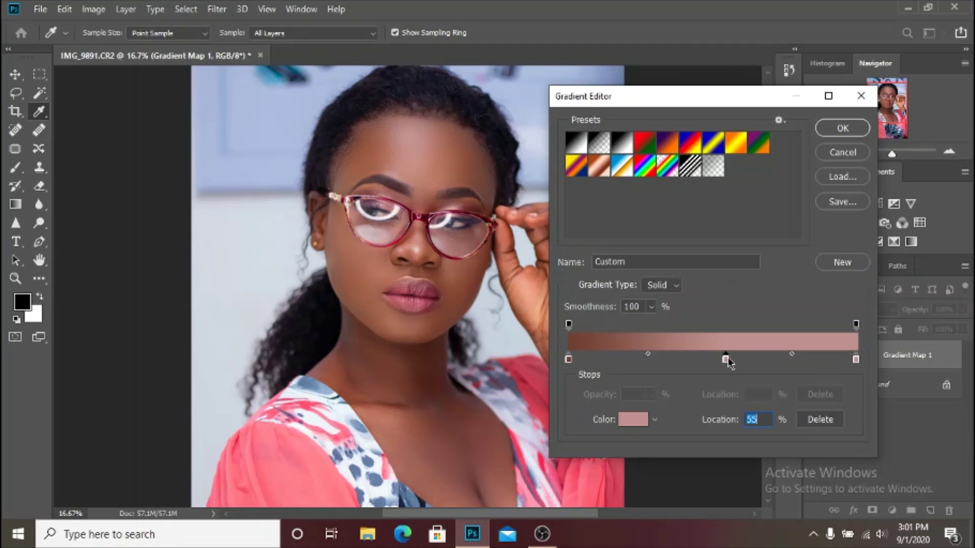
left_click_drag(727, 362, 715, 365)
scroll(409, 293, "up", 1)
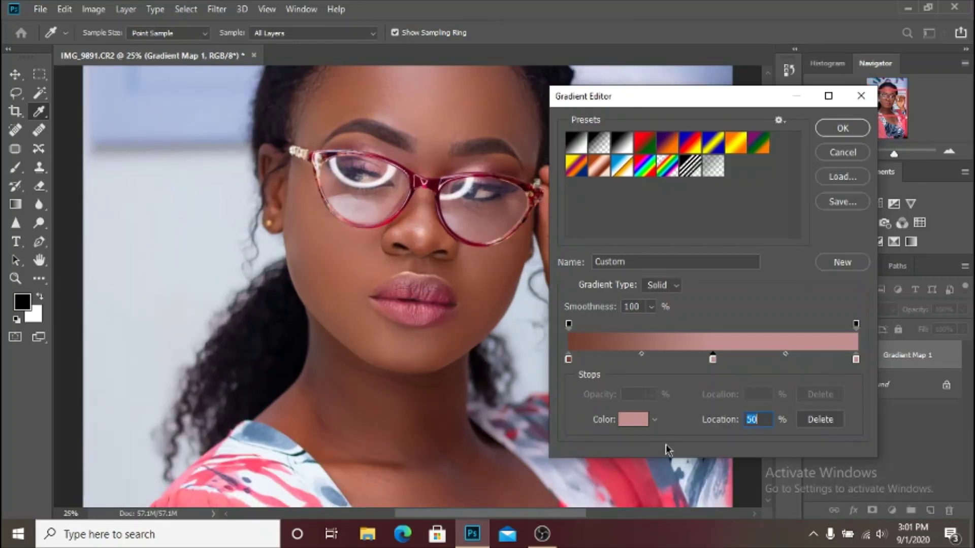
left_click(770, 473)
scroll(770, 473, "up", 10)
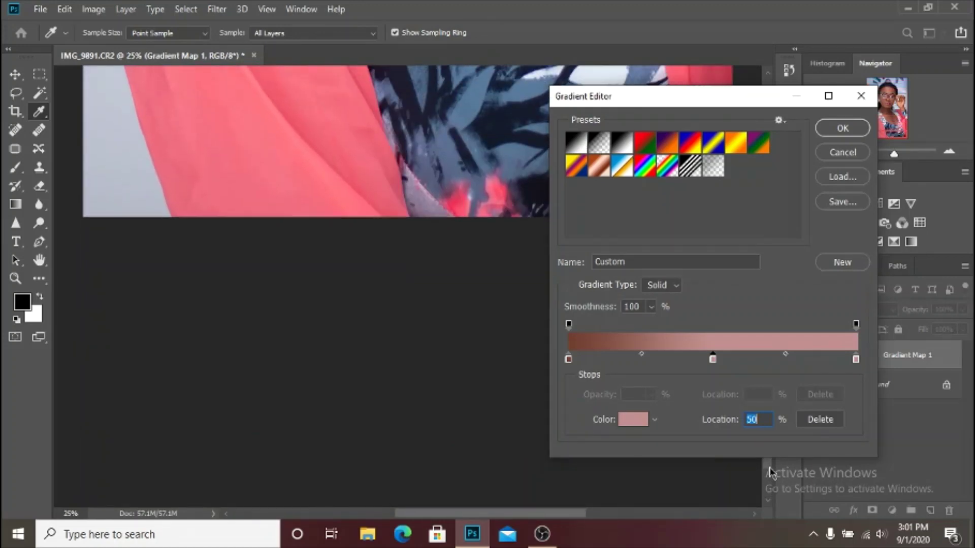
scroll(770, 473, "up", 8)
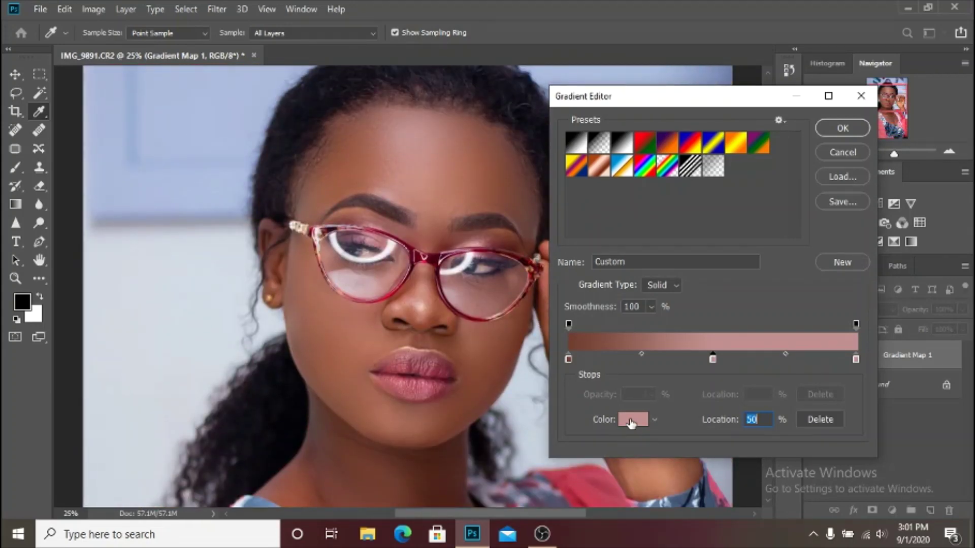
left_click(632, 420)
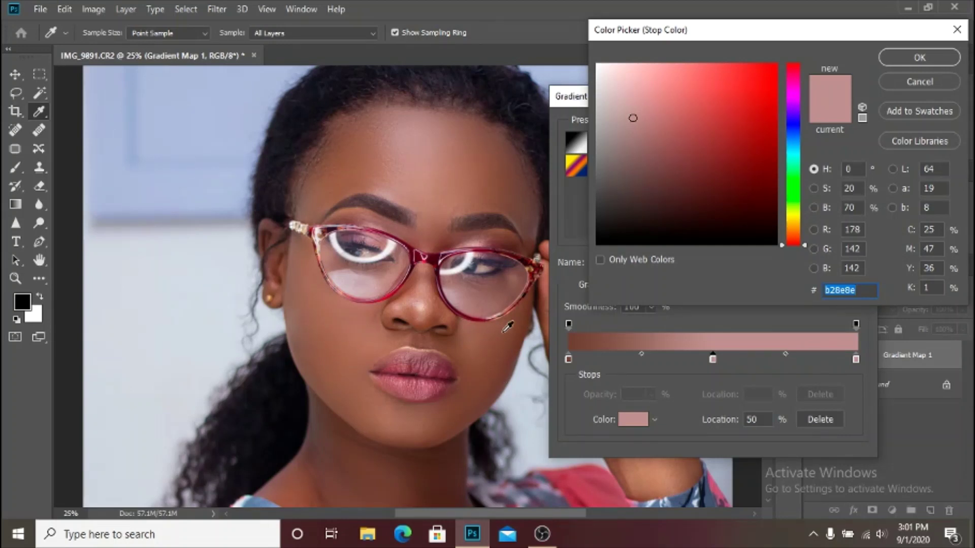
left_click(337, 332)
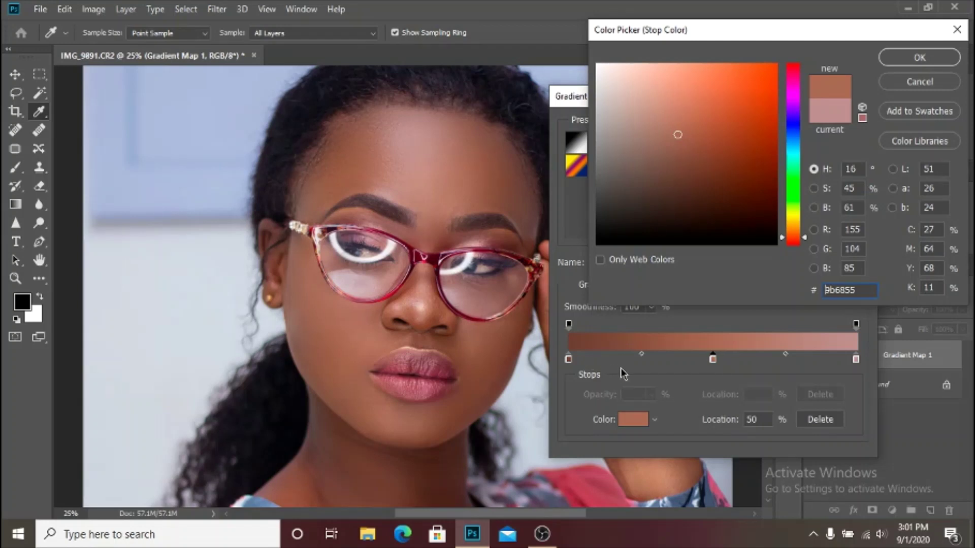
left_click(927, 60)
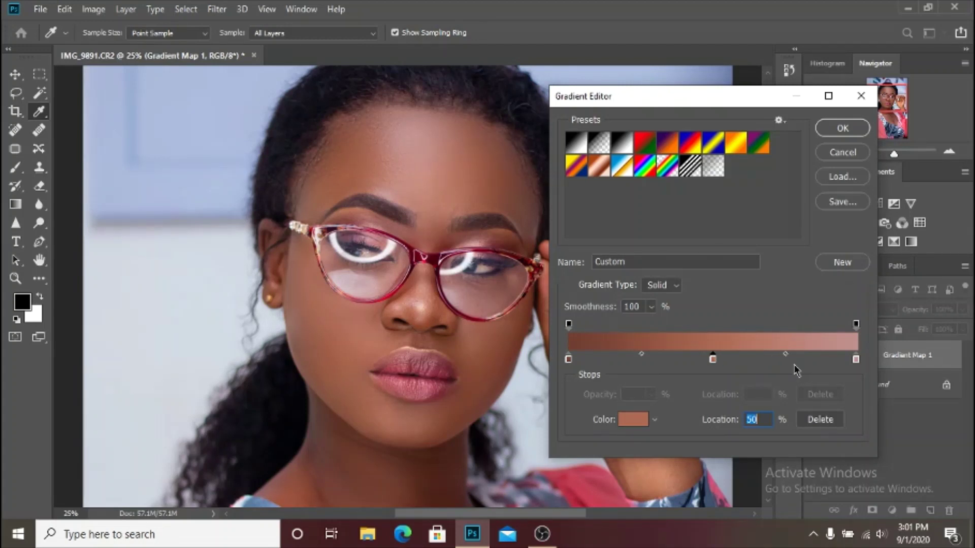
left_click(850, 133)
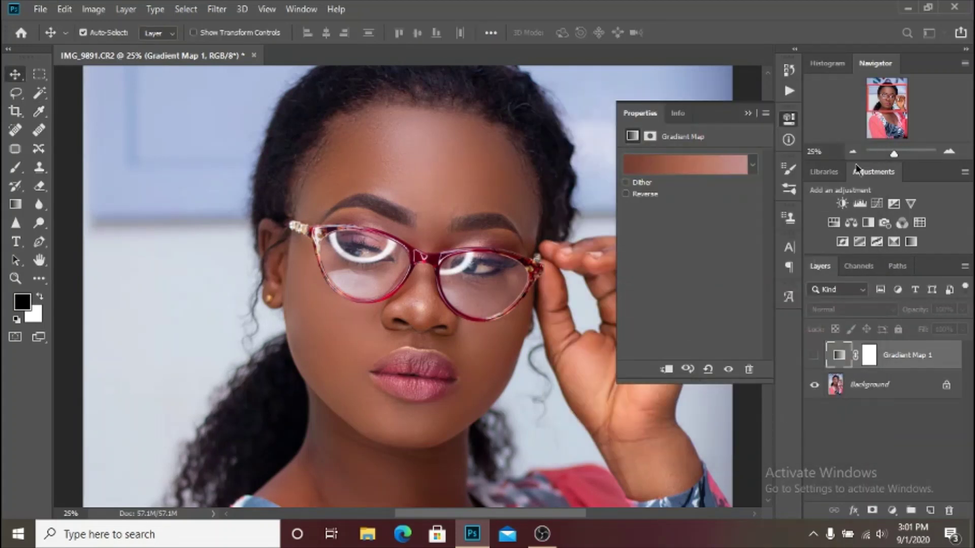
Step: Show the Gradient Map 1 layer and set its blend mode to Soft Light
left_click(815, 357)
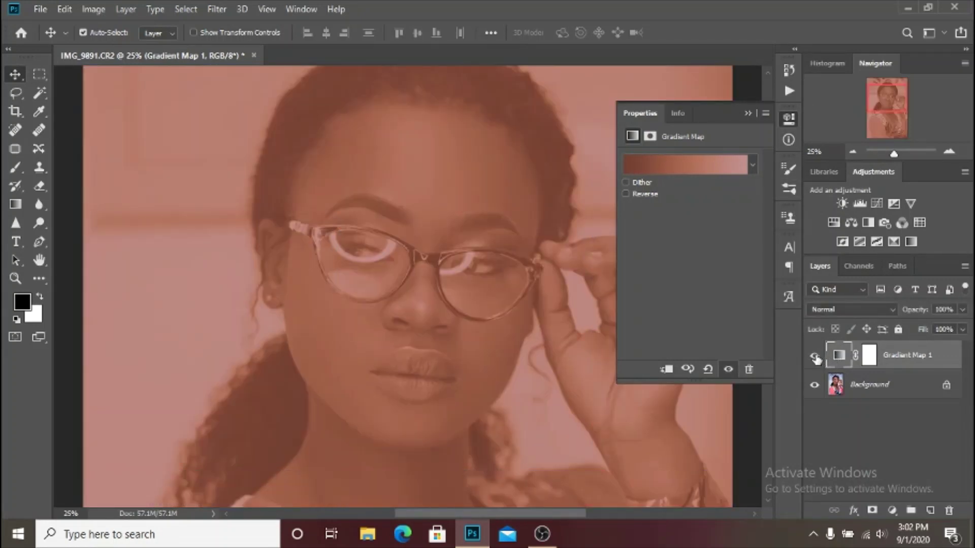
key("ctrl+minus")
key("ctrl+minus")
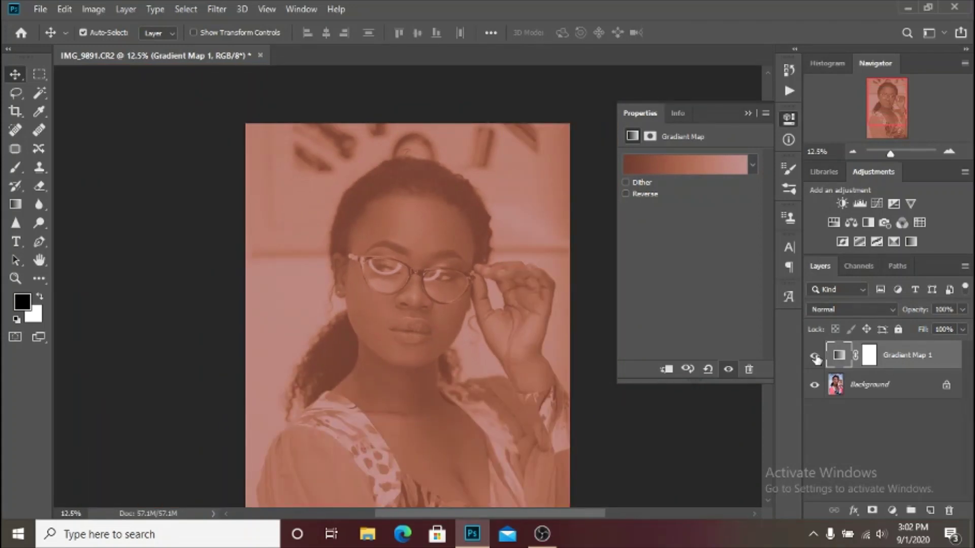
key("ctrl+minus")
key("ctrl+plus")
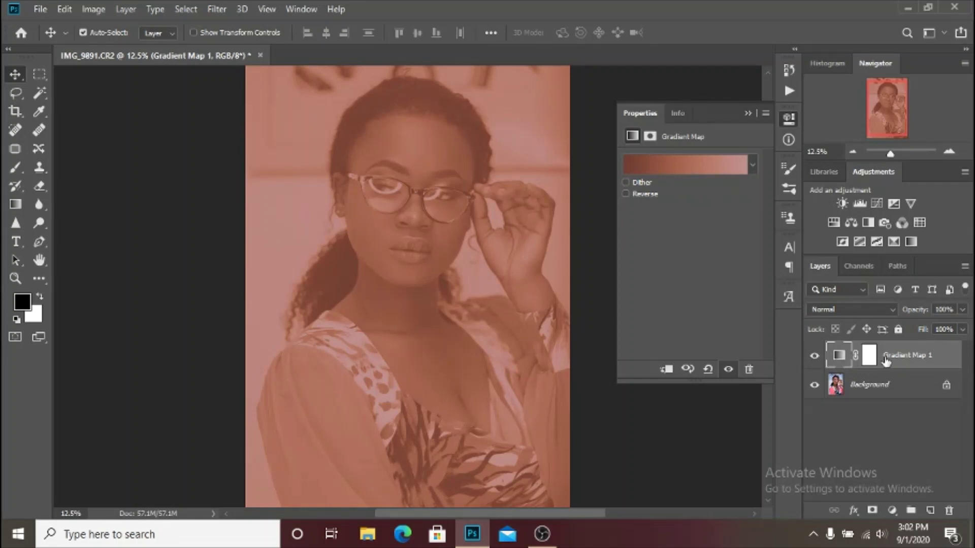
left_click(874, 310)
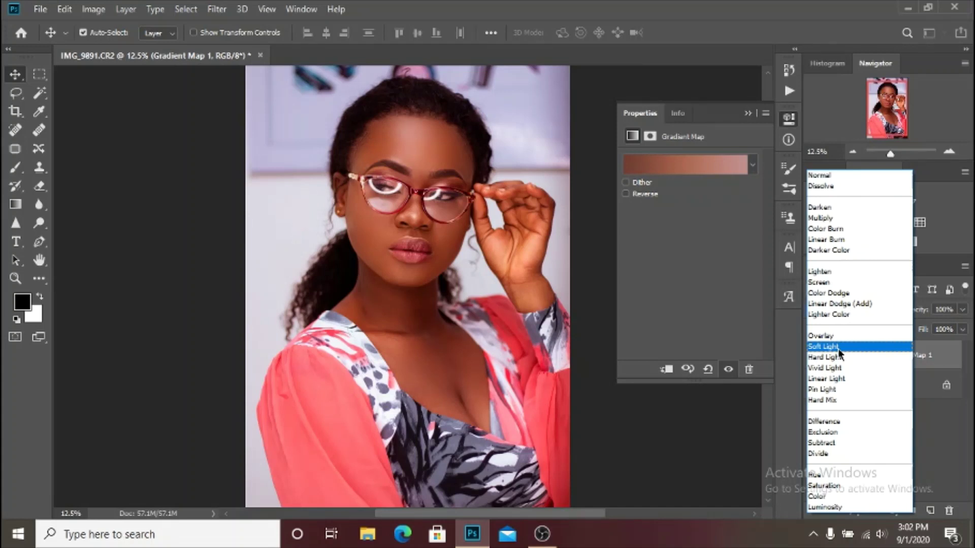
left_click(837, 350)
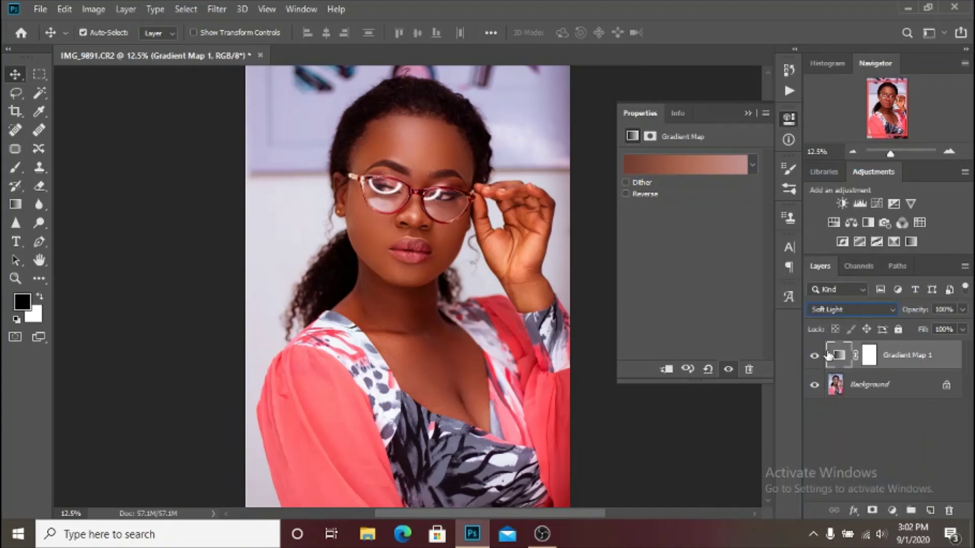
Step: Lower the Gradient Map 1 layer's opacity to 70%
left_click_drag(917, 315, 917, 314)
left_click(747, 113)
key("ctrl+minus")
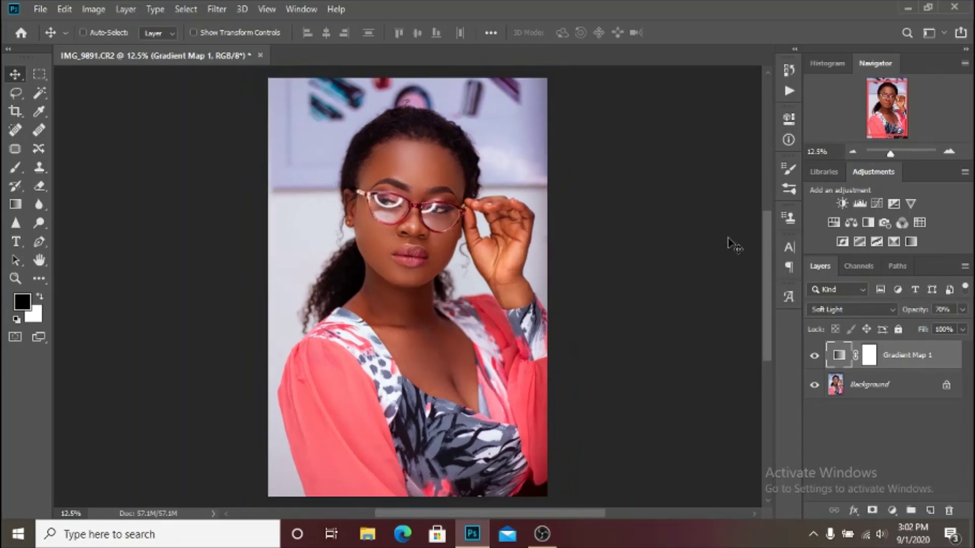
Step: Compare the portrait with and without the Gradient Map 1 layer
left_click(814, 357)
left_click(813, 356)
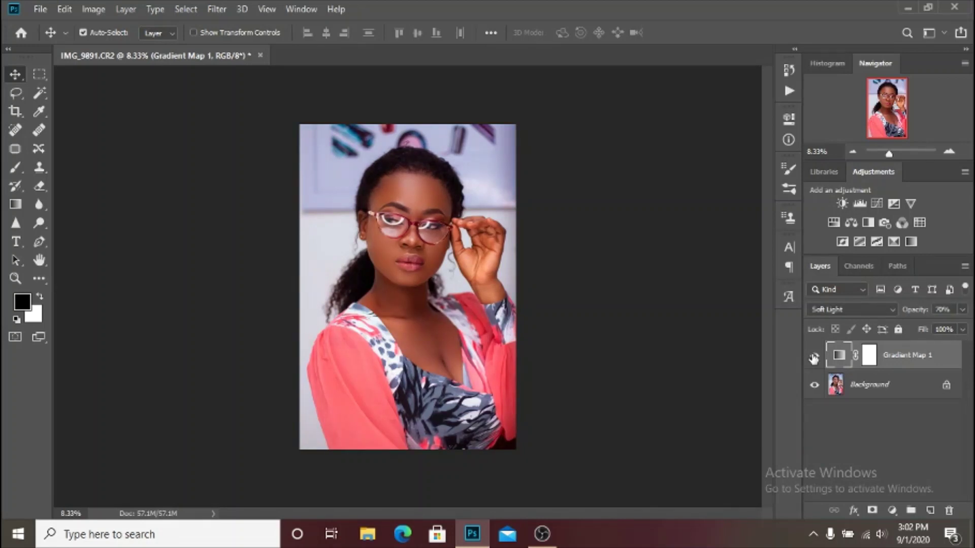
left_click(813, 357)
left_click(813, 356)
Step: Examine the evened skin tone on the face, neck, chest and raised hand up close
key("ctrl+plus")
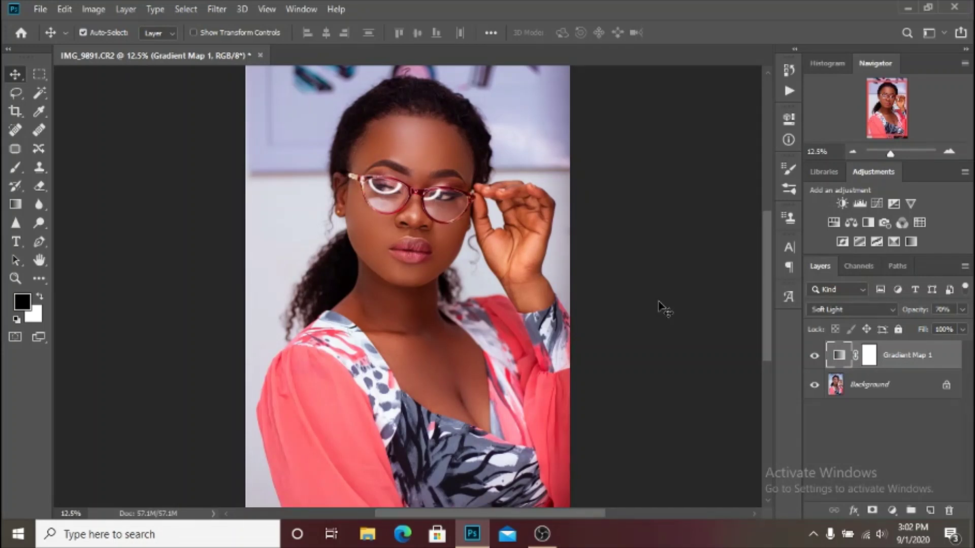
key("ctrl+plus")
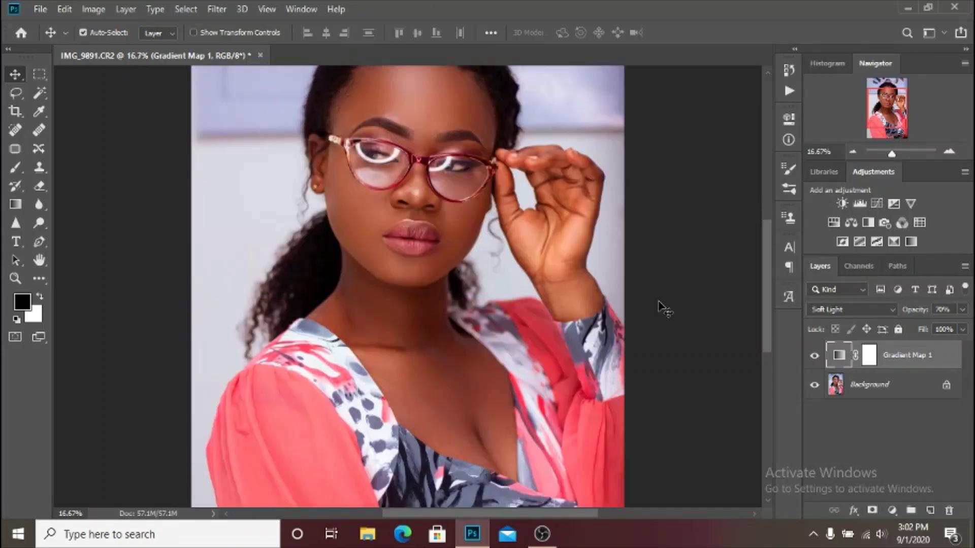
scroll(571, 292, "up", 2)
scroll(567, 286, "up", 1)
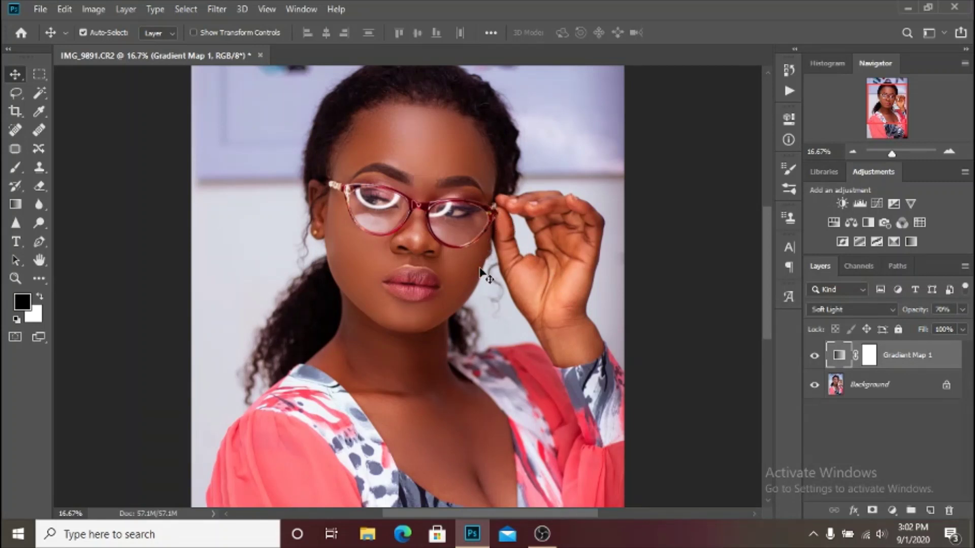
scroll(569, 312, "up", 1)
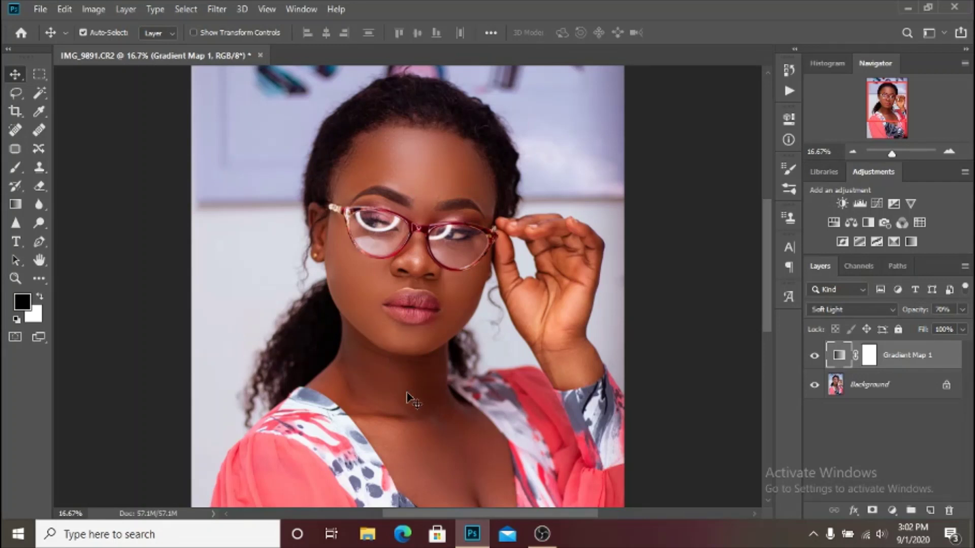
scroll(439, 353, "down", 1)
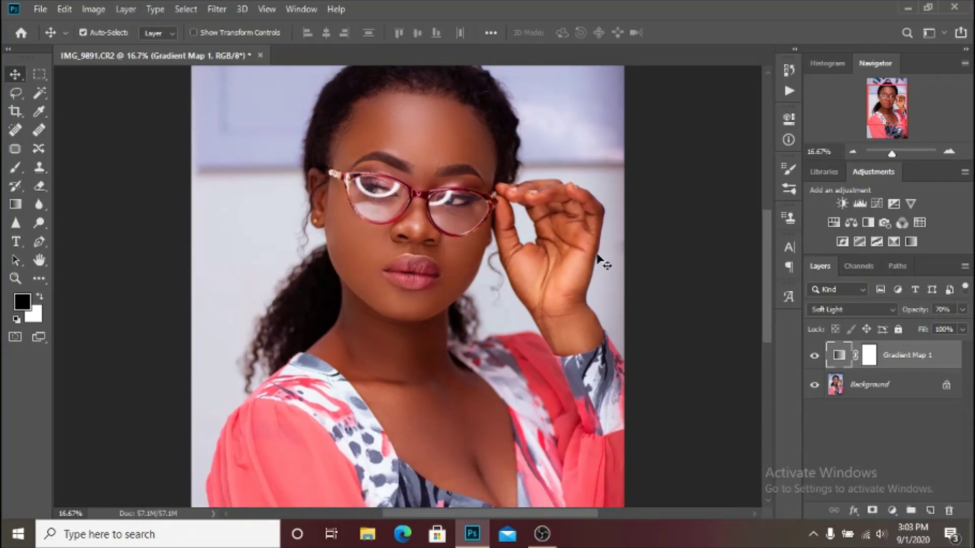
scroll(548, 328, "down", 2)
scroll(507, 361, "up", 1)
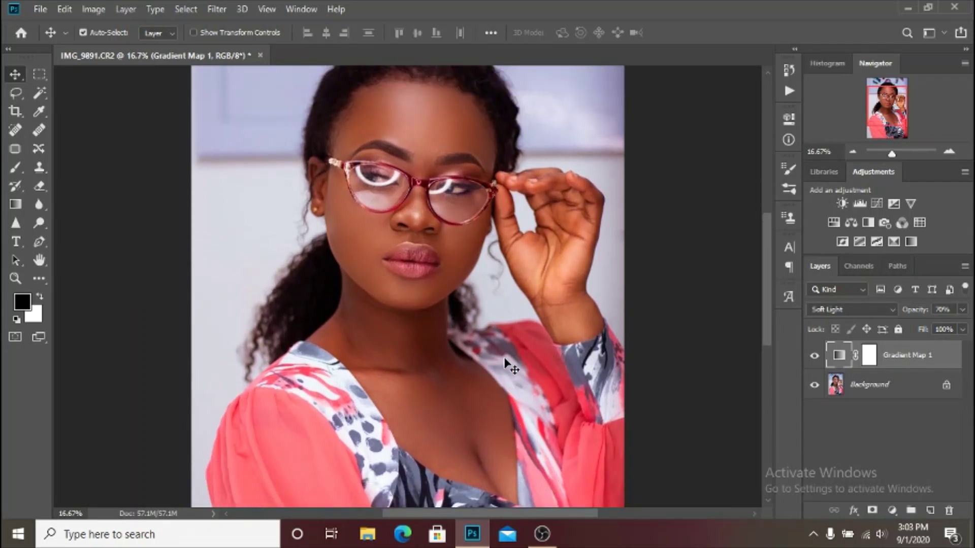
key("ctrl+minus")
key("ctrl+minus")
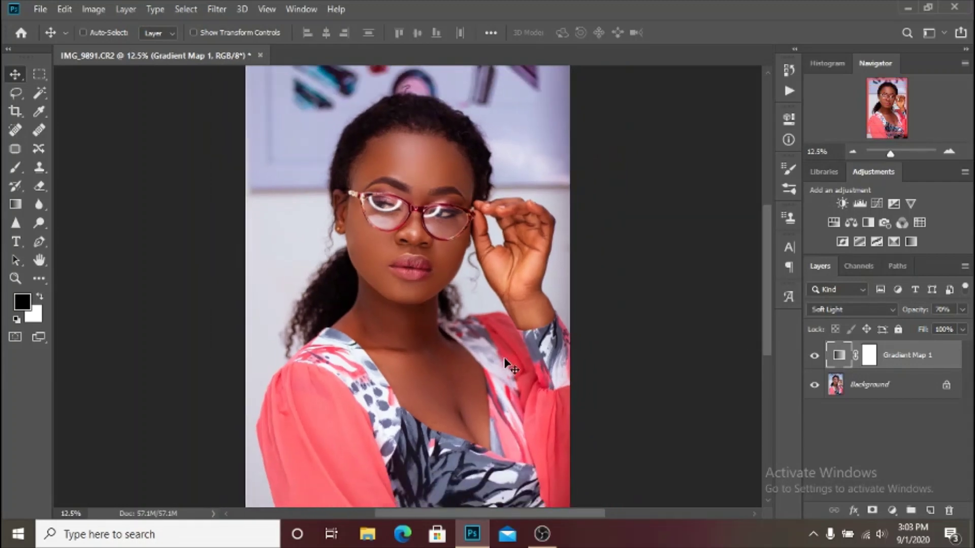
Step: Check the gradient map's before and after effect again on the whole portrait
left_click(815, 358)
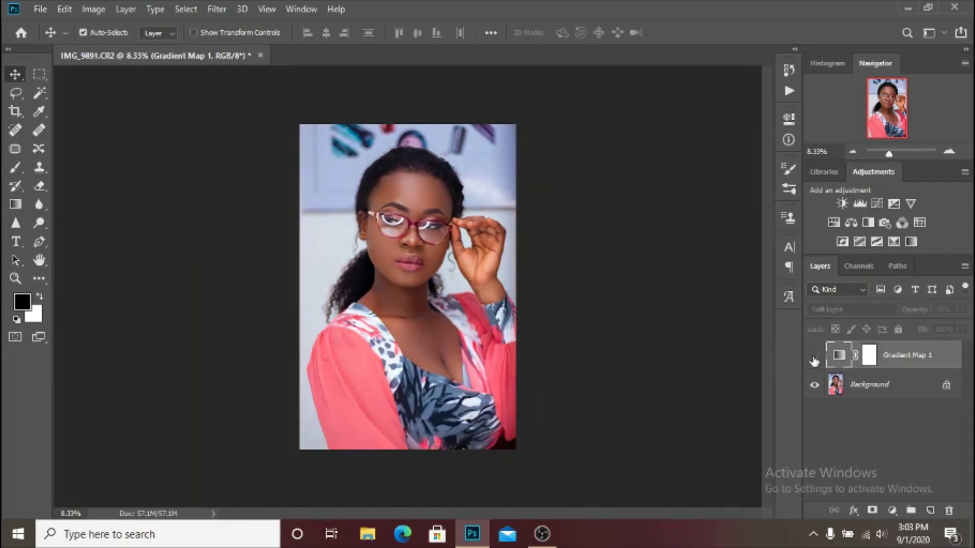
left_click(814, 359)
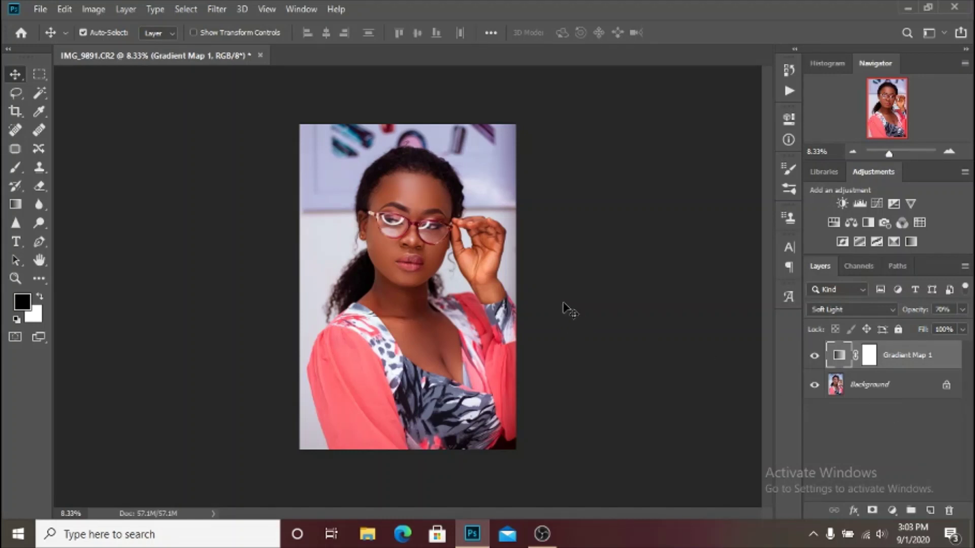
left_click(813, 360)
left_click(814, 360)
left_click_drag(914, 311, 911, 311)
Step: Add a second Gradient Map adjustment layer above Gradient Map 1 and hide it
left_click(889, 389)
left_click(941, 356)
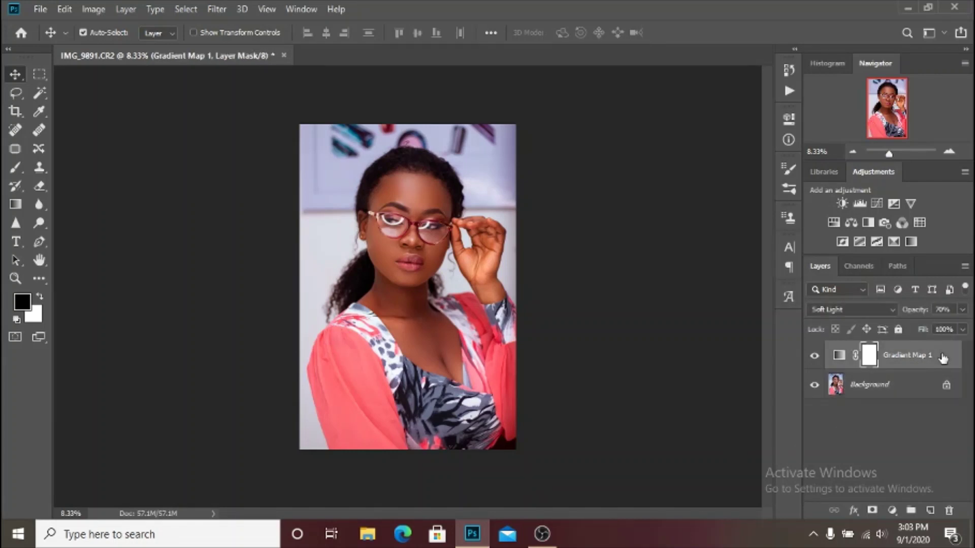
left_click(892, 510)
left_click(898, 486)
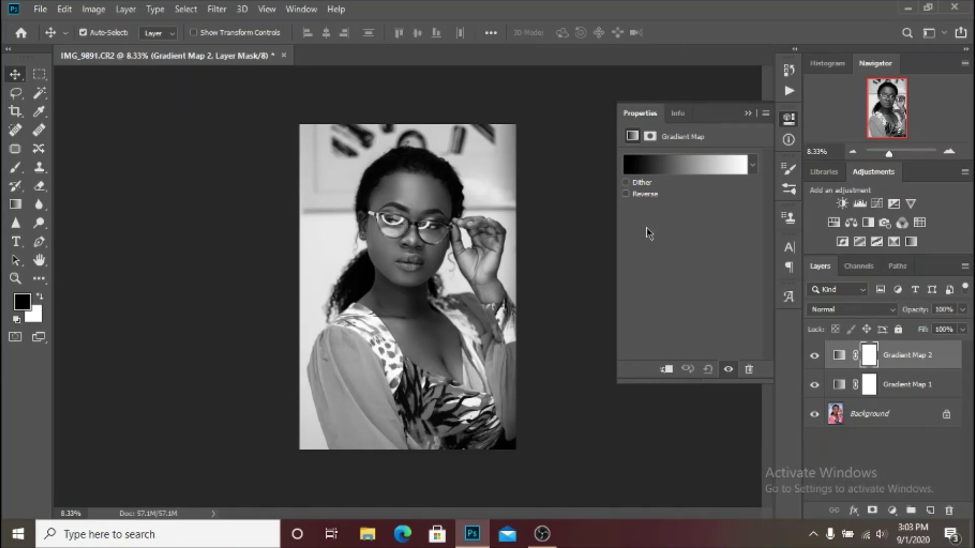
left_click(688, 170)
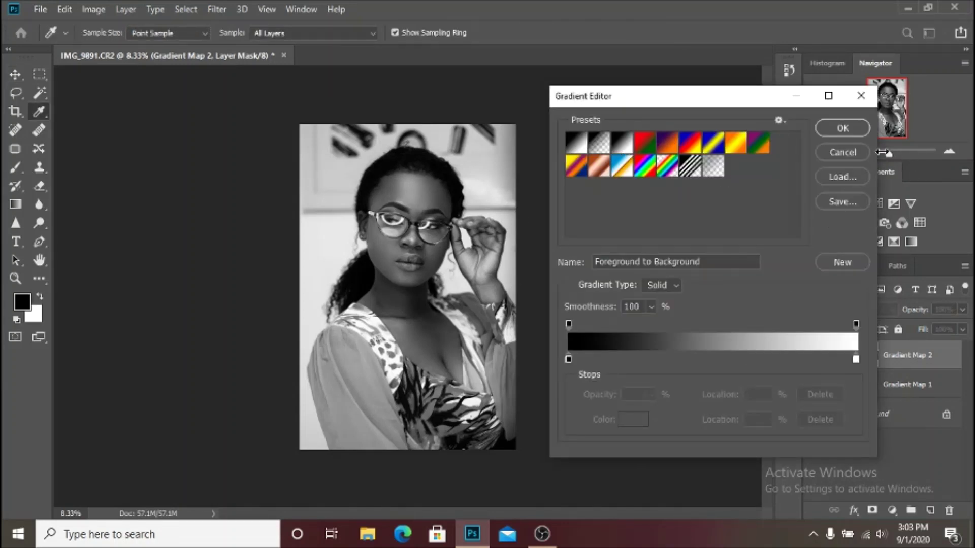
left_click(849, 152)
left_click(814, 356)
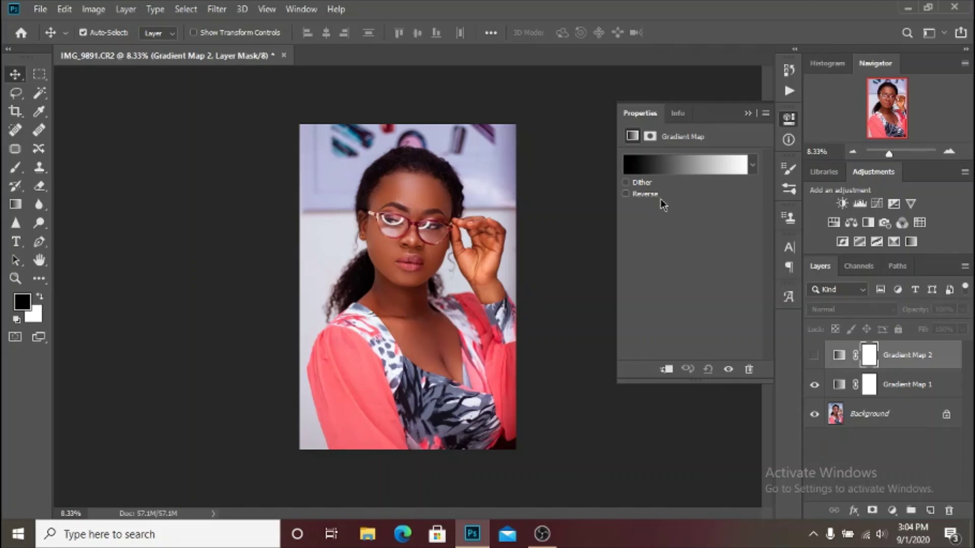
Step: Try 0% opacity on the white end of the second map's gradient and restore it to 100%
left_click(647, 176)
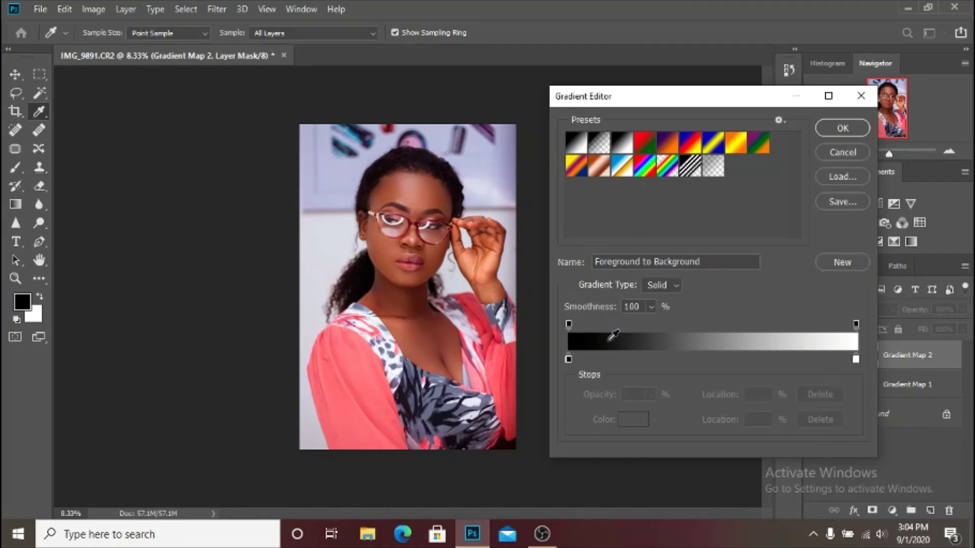
left_click(856, 325)
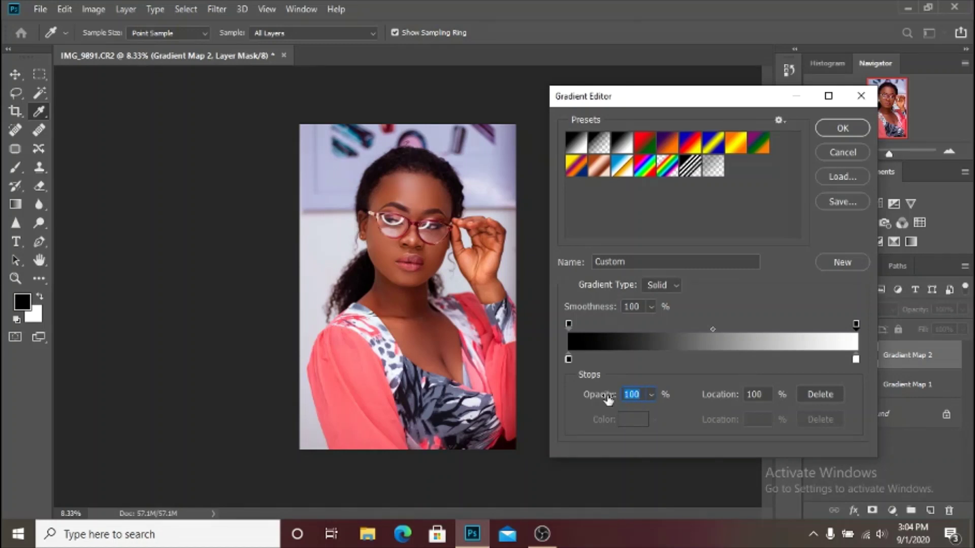
left_click_drag(608, 400, 514, 397)
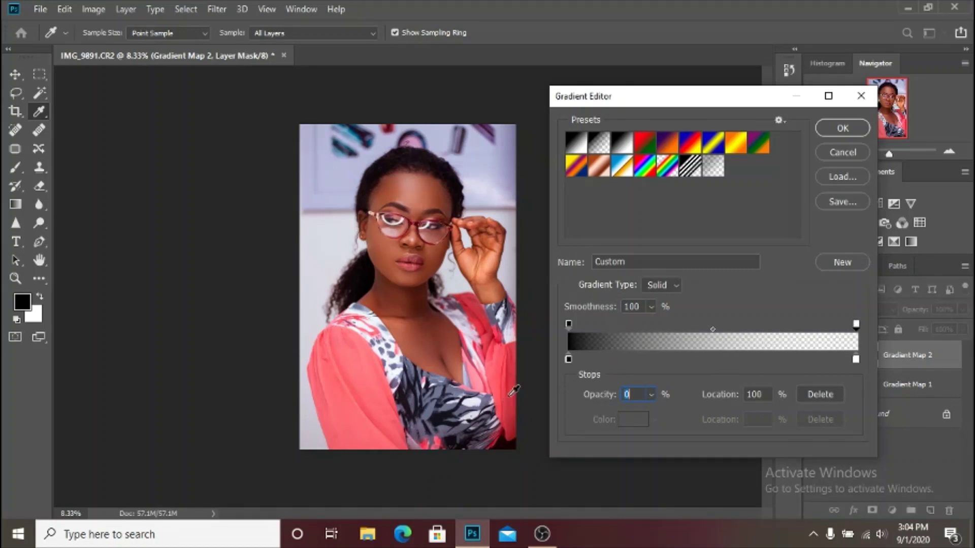
left_click_drag(595, 403, 720, 394)
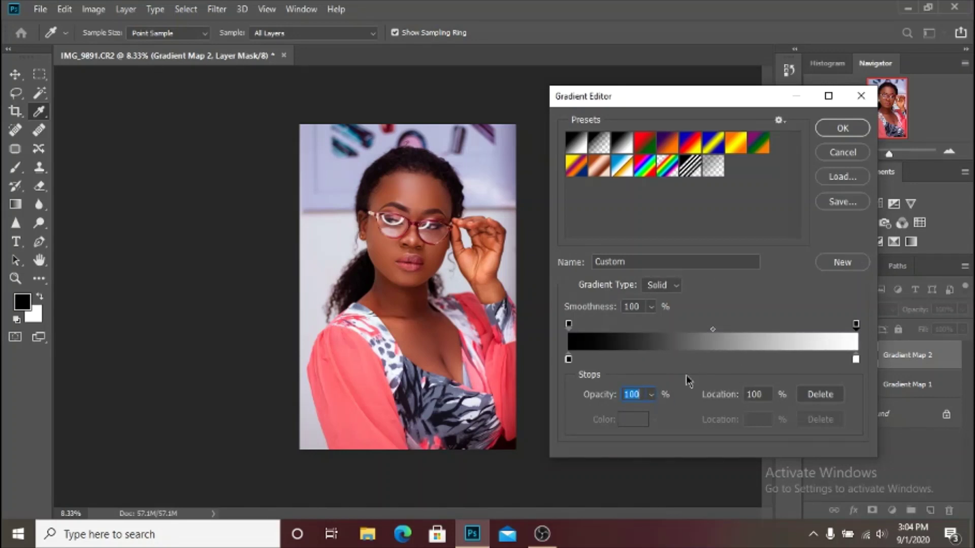
key("Return")
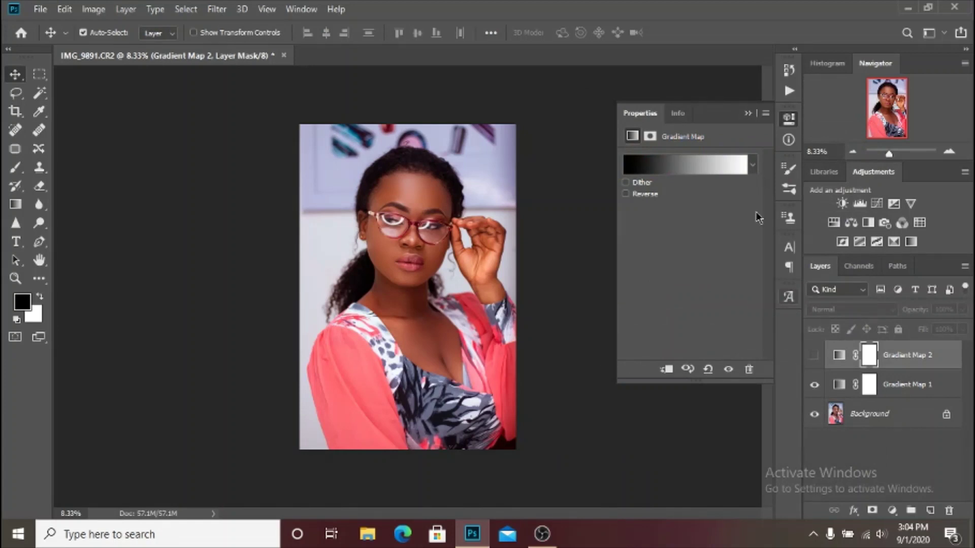
Step: Recolour the black stop of Gradient Map 2's gradient to the dark golden brown 735a04
left_click(684, 162)
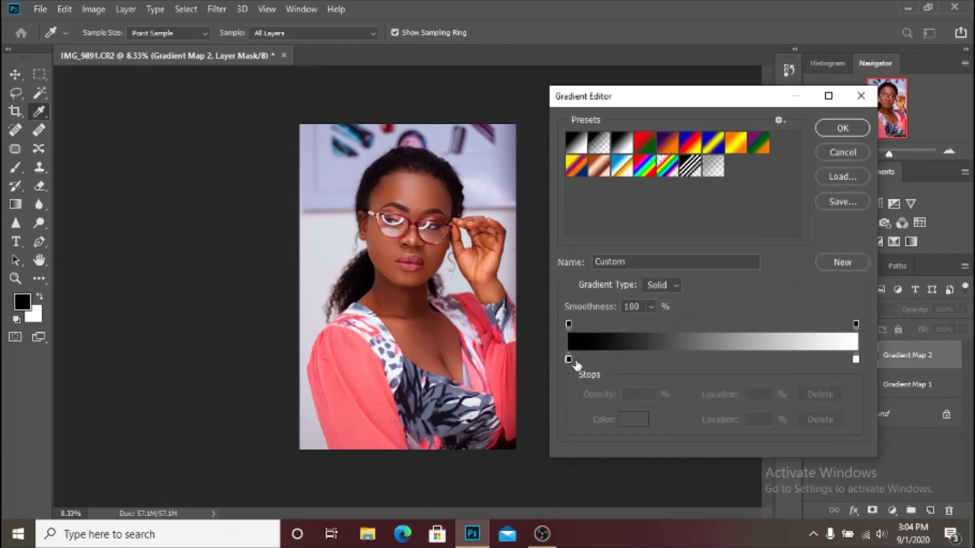
left_click(569, 359)
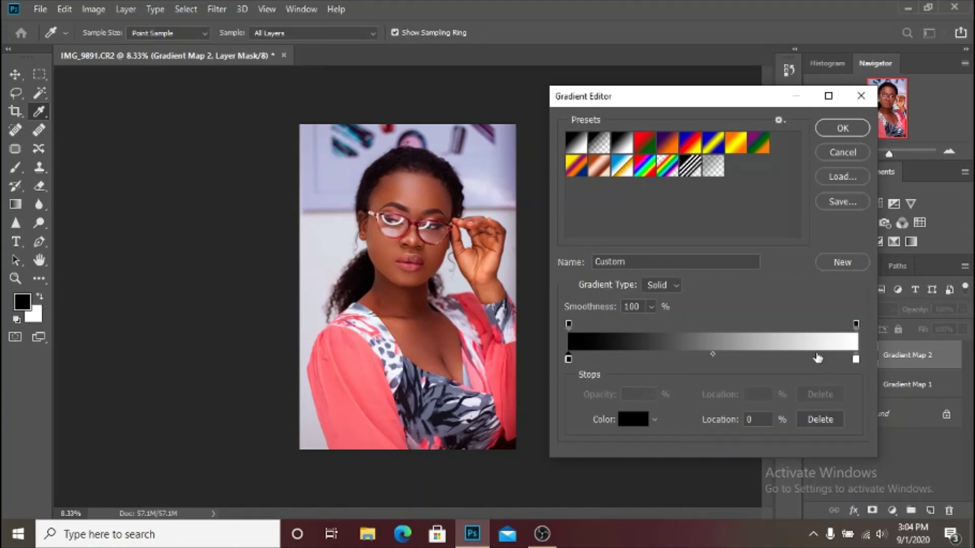
left_click(633, 419)
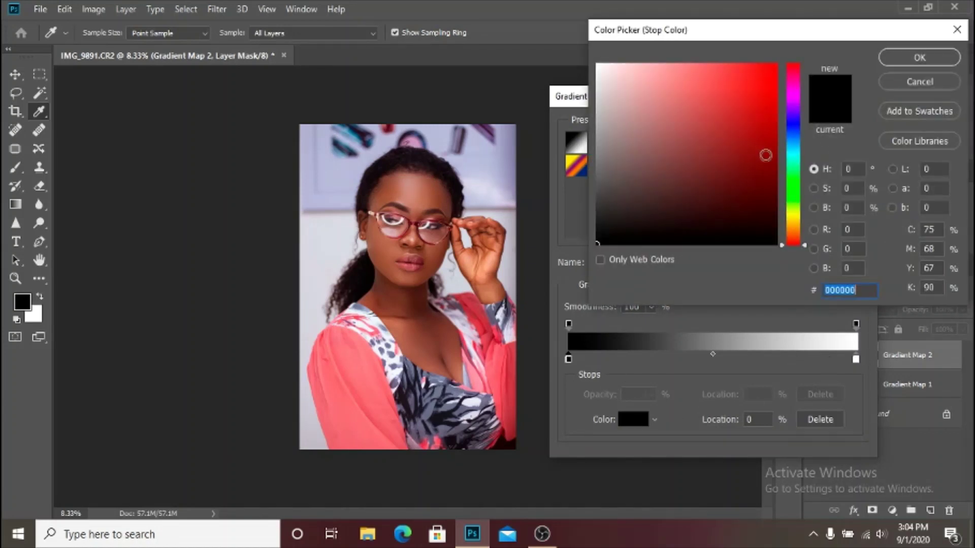
left_click(801, 213)
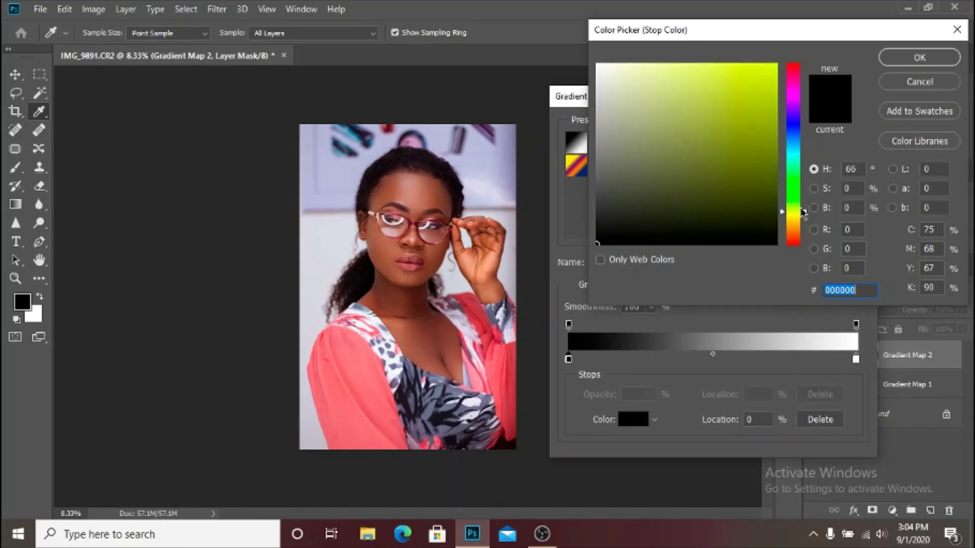
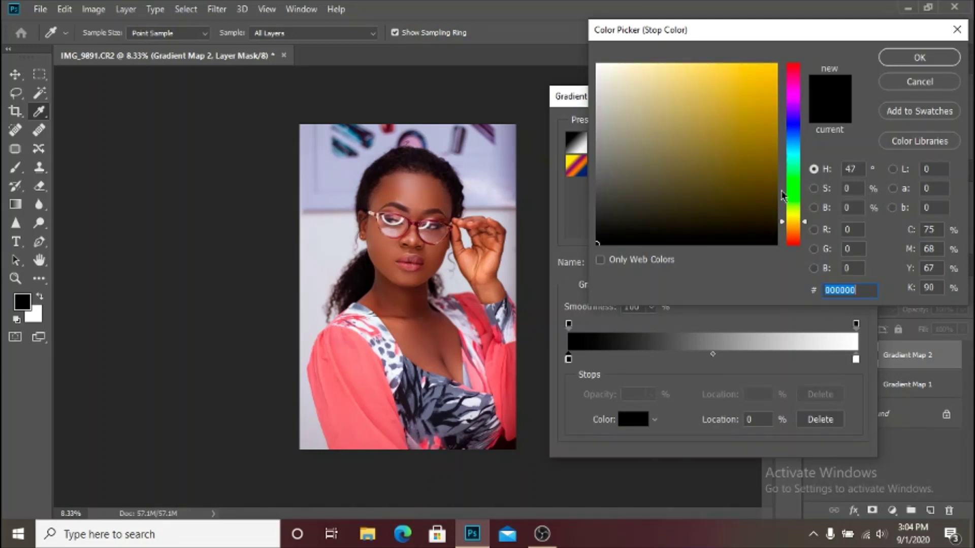
left_click_drag(770, 167, 774, 152)
left_click(772, 170)
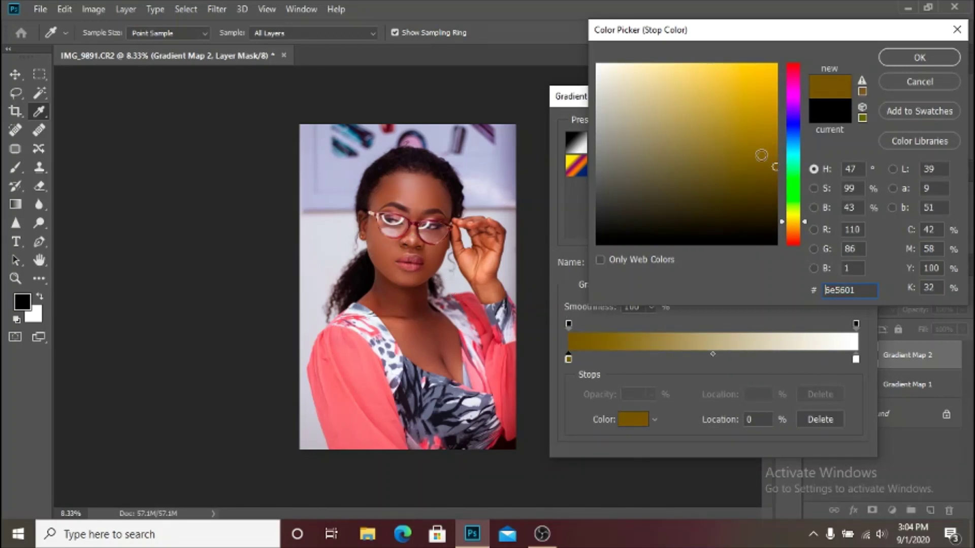
left_click(764, 197)
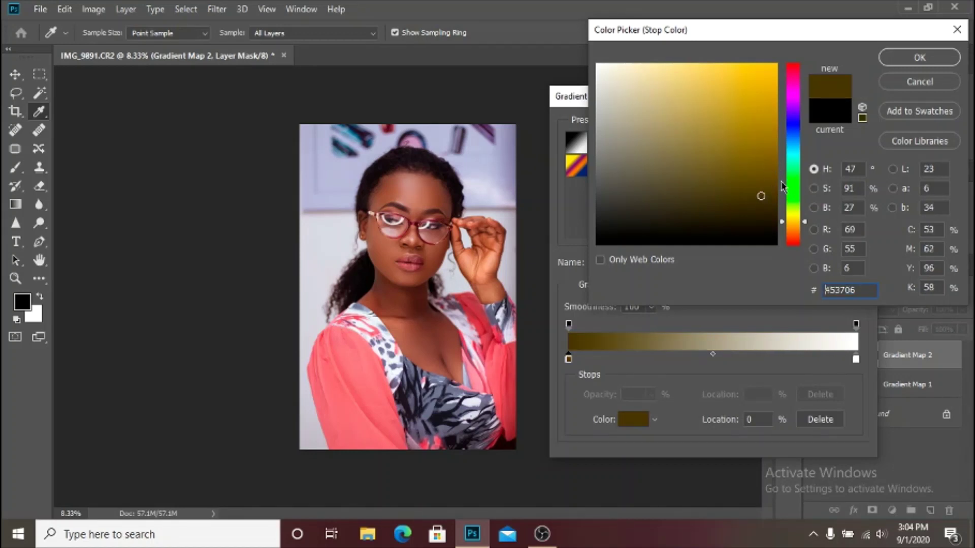
left_click(771, 162)
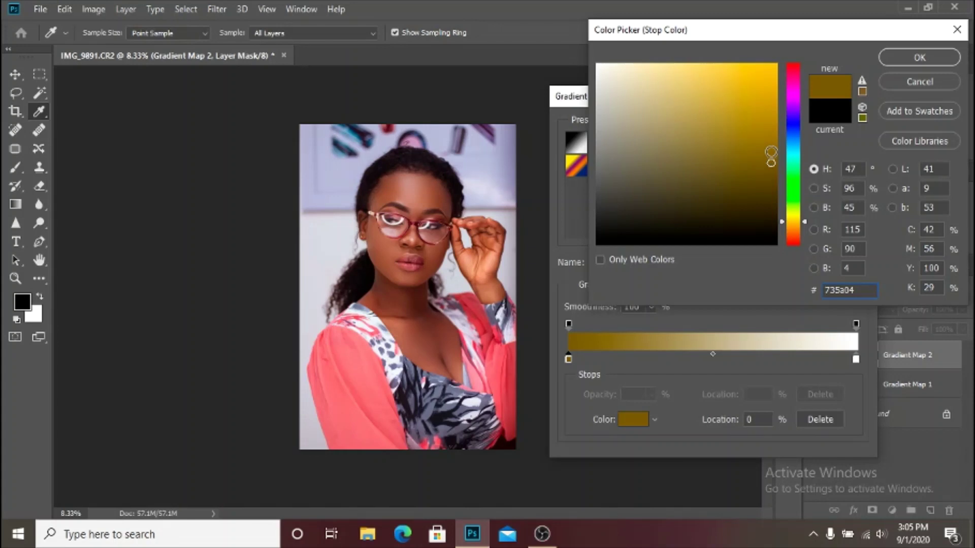
left_click(933, 58)
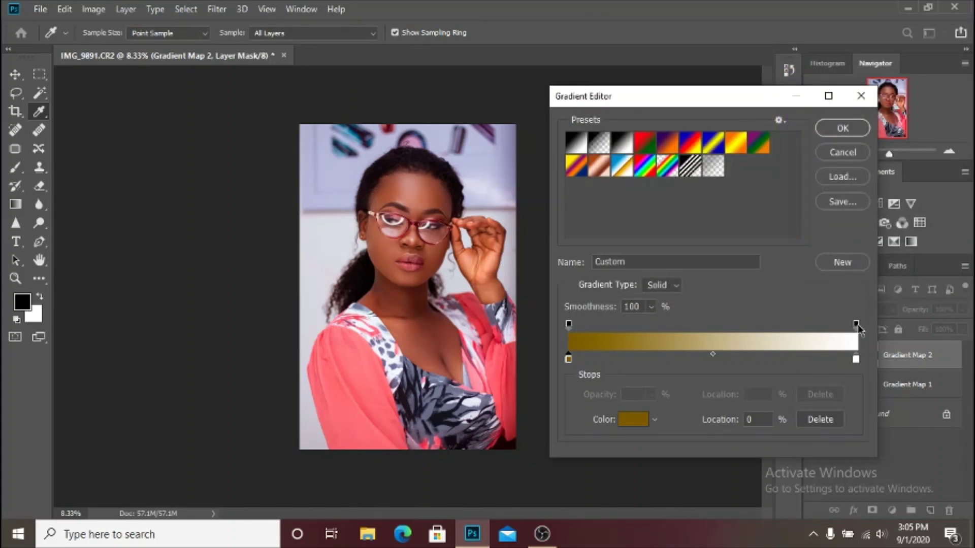
Step: Set the opacity stop at the white end of Gradient Map 2's gradient to 0% and apply the gradient
left_click(856, 359)
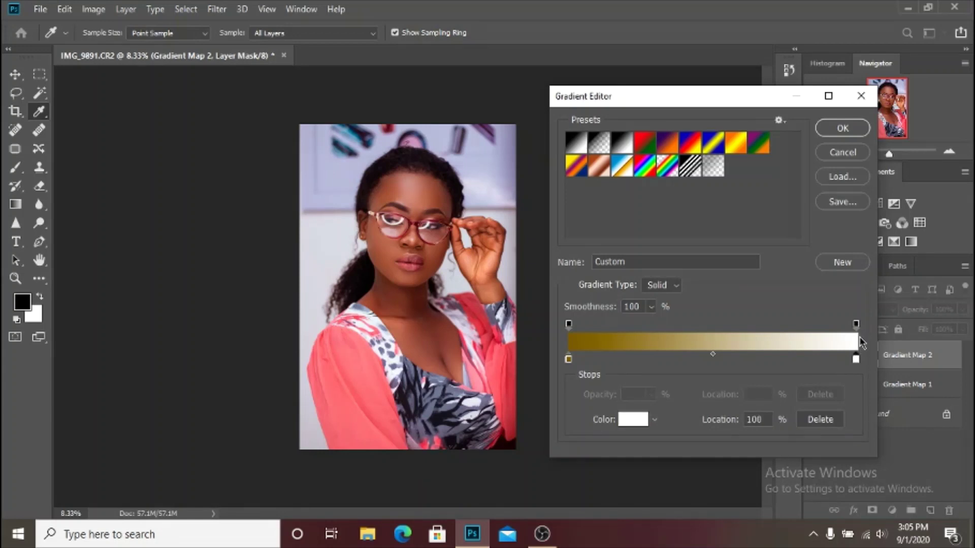
left_click(856, 325)
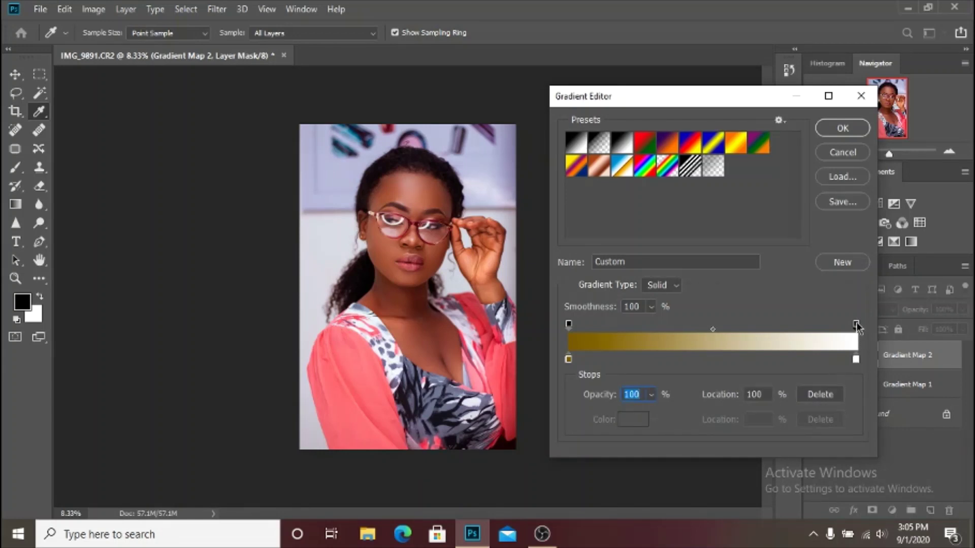
left_click_drag(604, 398, 497, 396)
mouse_move(569, 359)
left_mouse_down()
mouse_move(644, 364)
mouse_move(569, 362)
left_mouse_up()
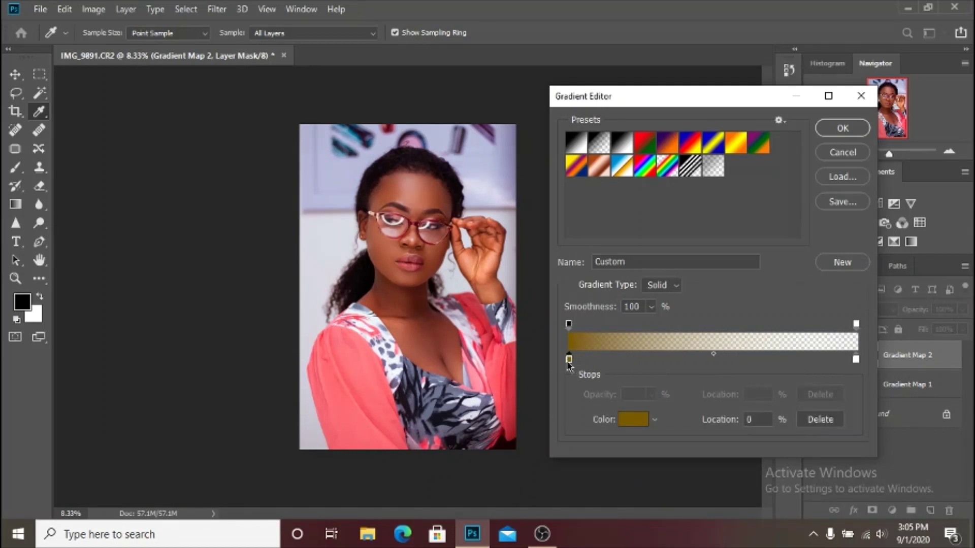
mouse_move(569, 324)
left_mouse_down()
mouse_move(672, 326)
mouse_move(569, 327)
left_mouse_up()
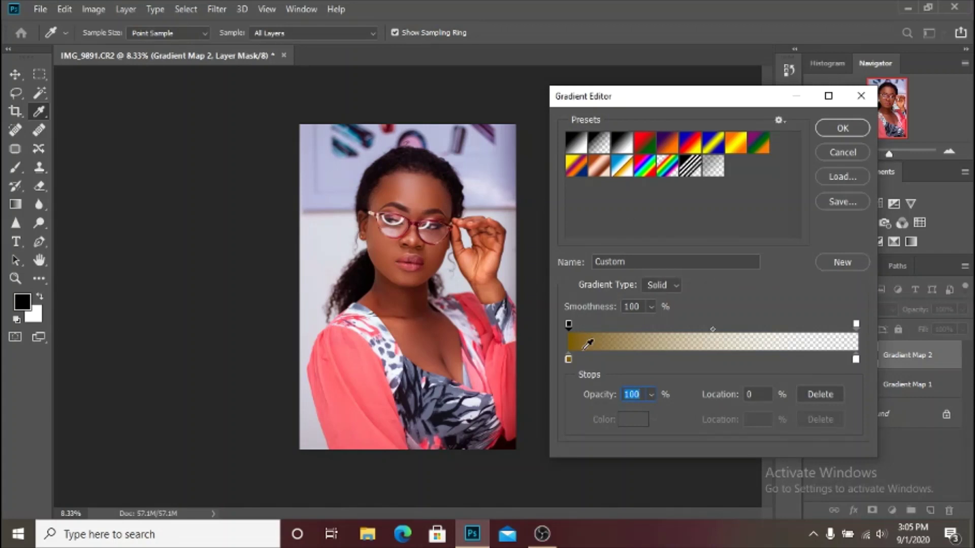
left_click(855, 133)
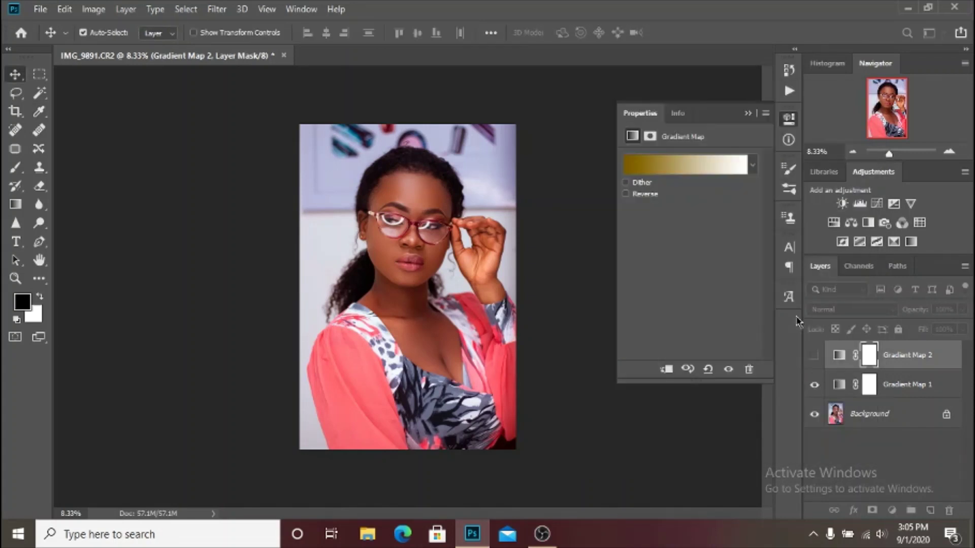
Step: Make Gradient Map 2 visible and recheck the opacity and colour stops at the white end of its gradient
left_click(815, 355)
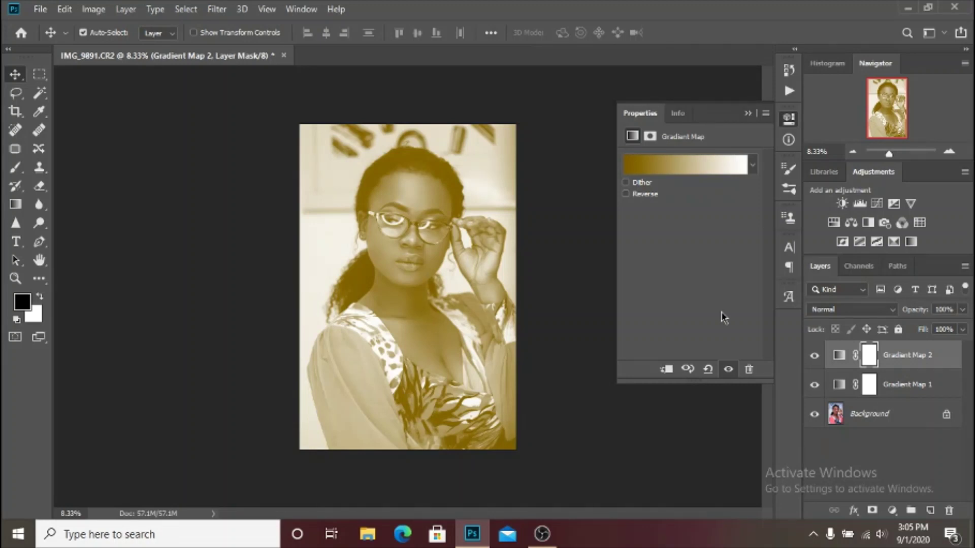
left_click(839, 355)
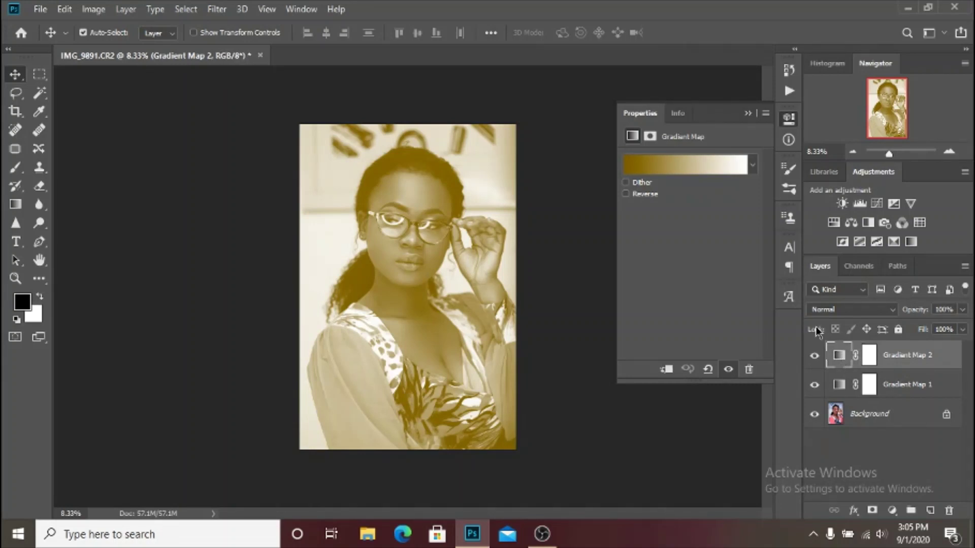
left_click(721, 170)
left_click(856, 327)
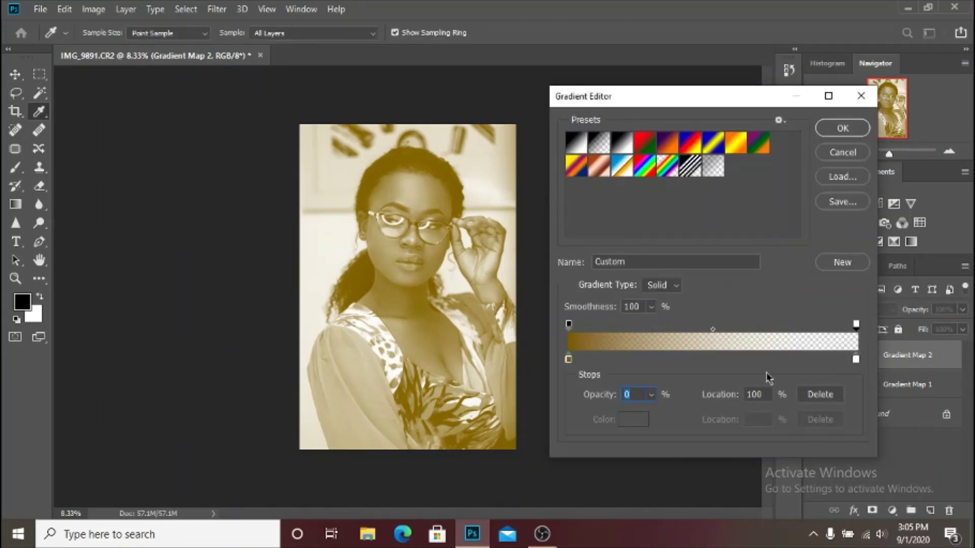
left_click(856, 359)
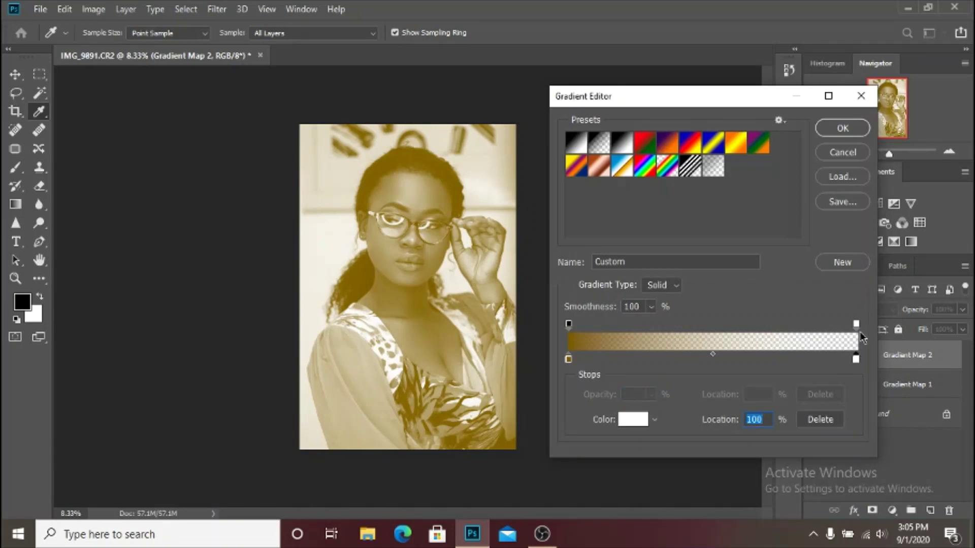
left_click(857, 325)
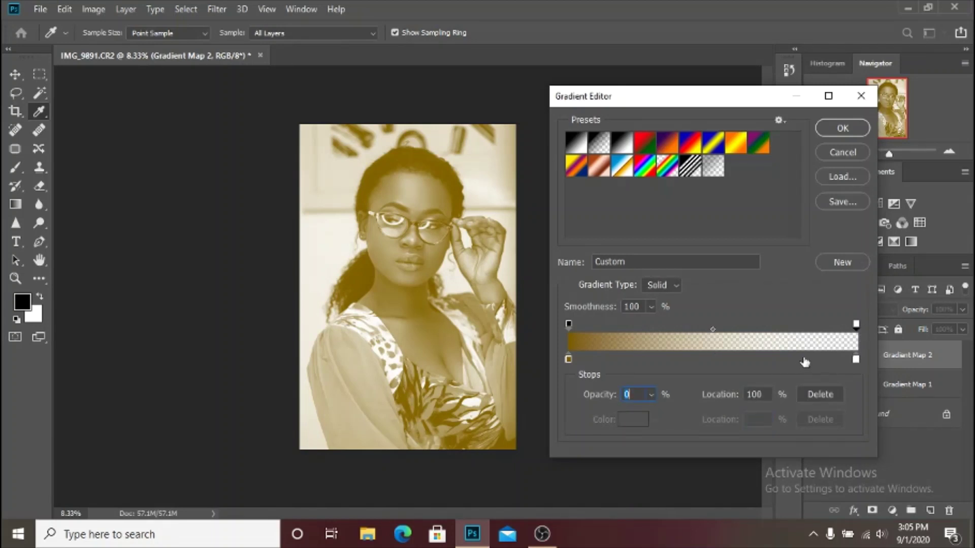
left_click(843, 128)
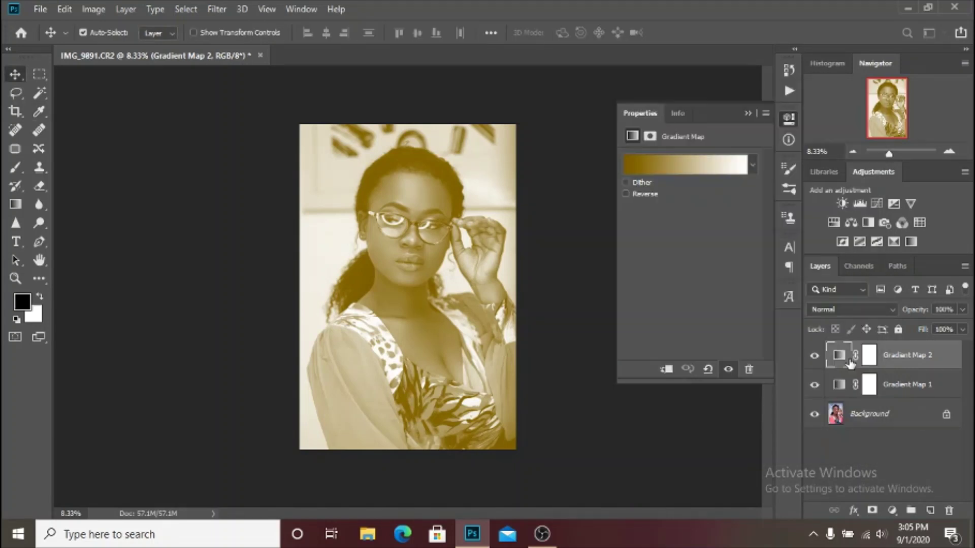
Step: Set Gradient Map 2's blend mode to Soft Light and compare the portrait with and without it
left_click(856, 314)
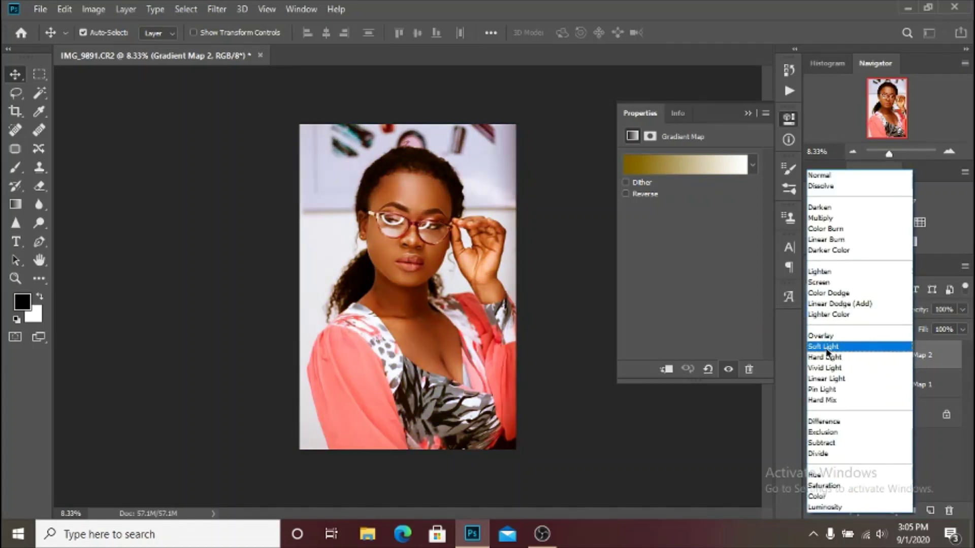
left_click(824, 348)
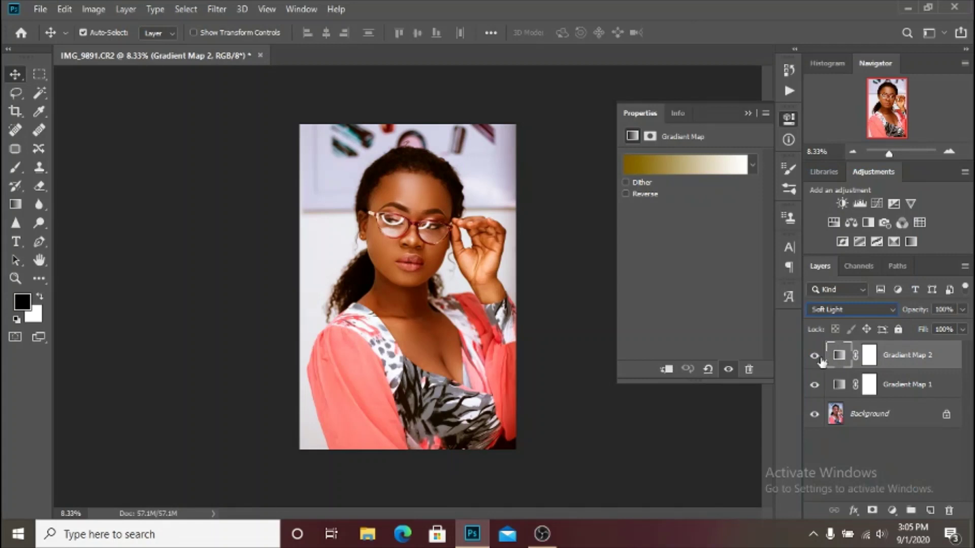
left_click(815, 357)
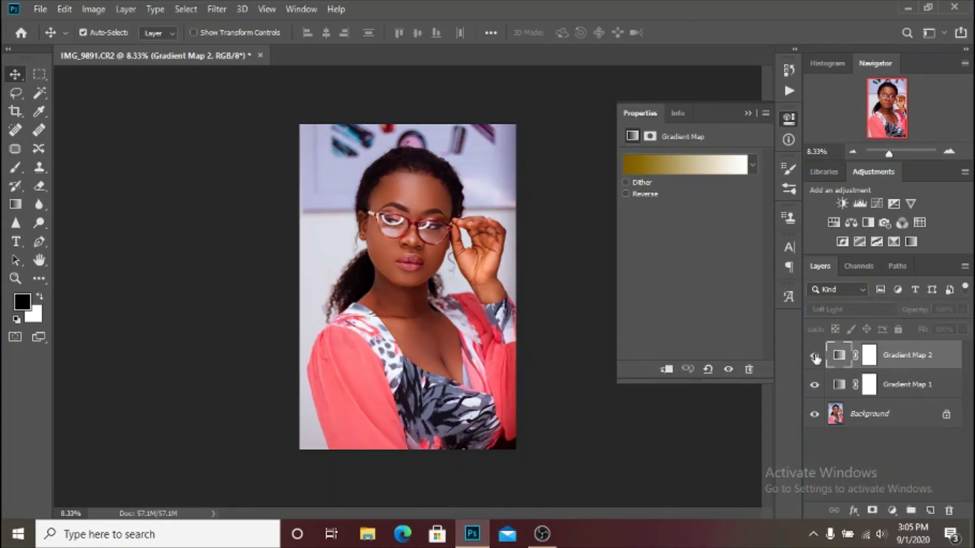
left_click(815, 357)
left_click(815, 357)
left_click(815, 357)
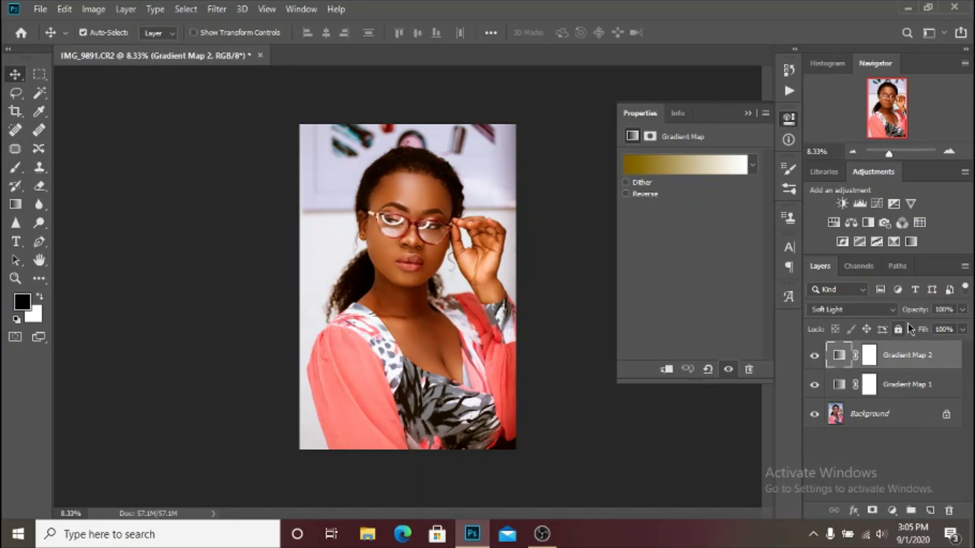
Step: Lower Gradient Map 2's opacity to 25% and compare its before and after effect on the enlarged portrait
left_click_drag(921, 315, 912, 311)
left_click(748, 112)
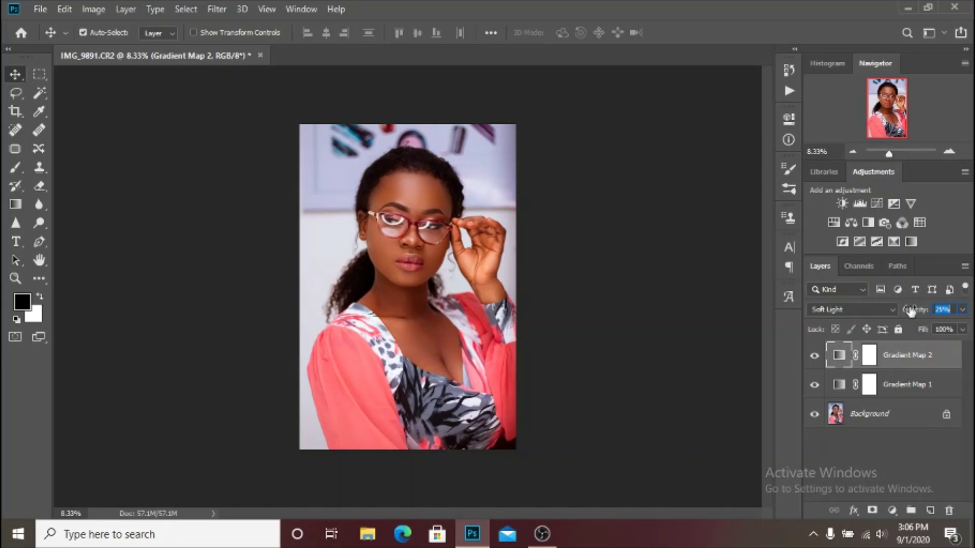
left_click(814, 356)
left_click(813, 357)
key("ctrl+plus")
left_click(813, 357)
left_click(814, 359)
left_click(814, 358)
left_click(814, 358)
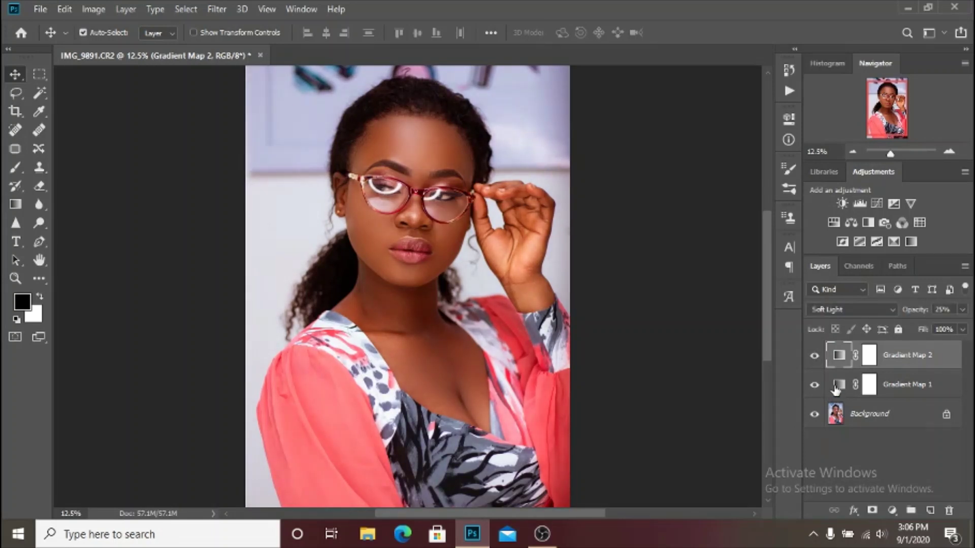
Step: Group Gradient Map 1 and Gradient Map 2 together and expand the group
left_click(933, 384, "shift")
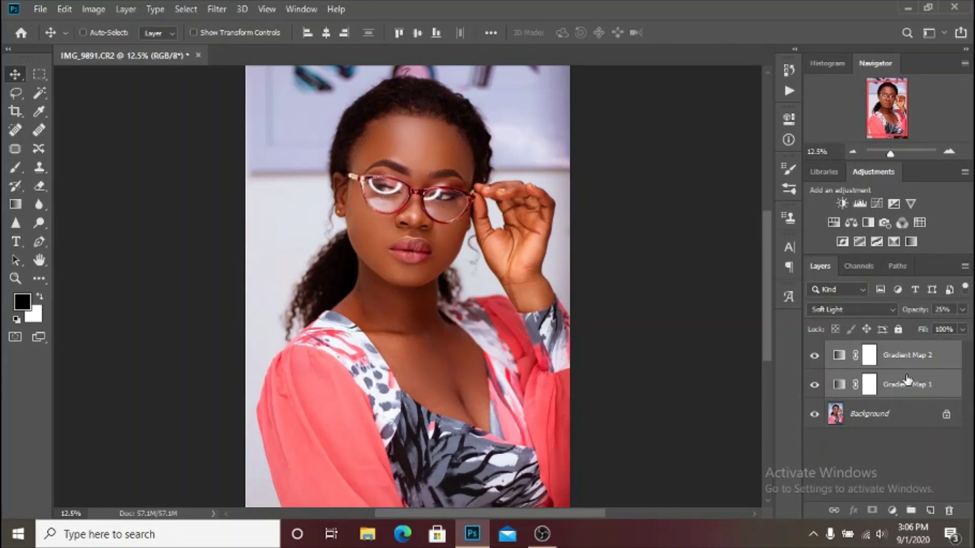
key("ctrl+g")
left_click(831, 350)
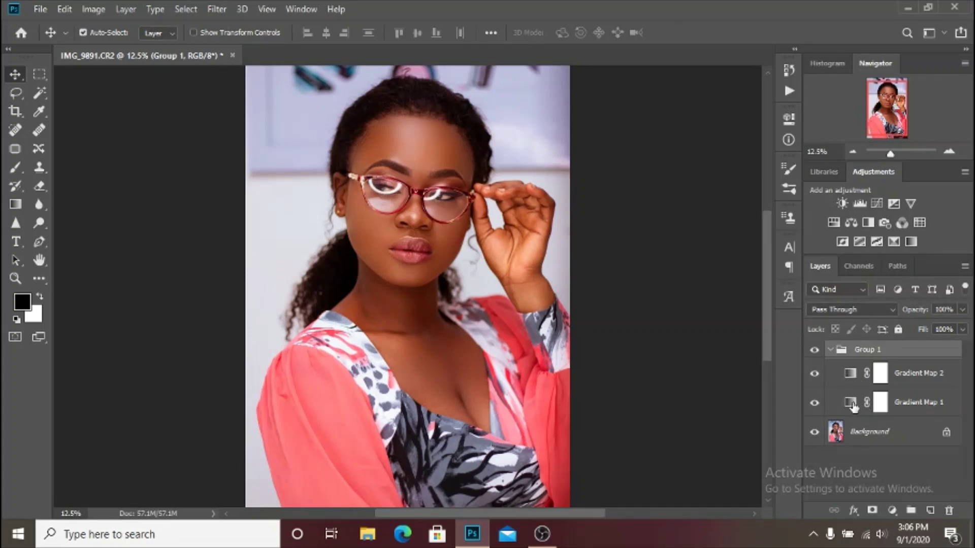
Step: Try the middle colour stop of Gradient Map 1's gradient at 34% and restore it to 50%
double_click(851, 405)
left_click(700, 170)
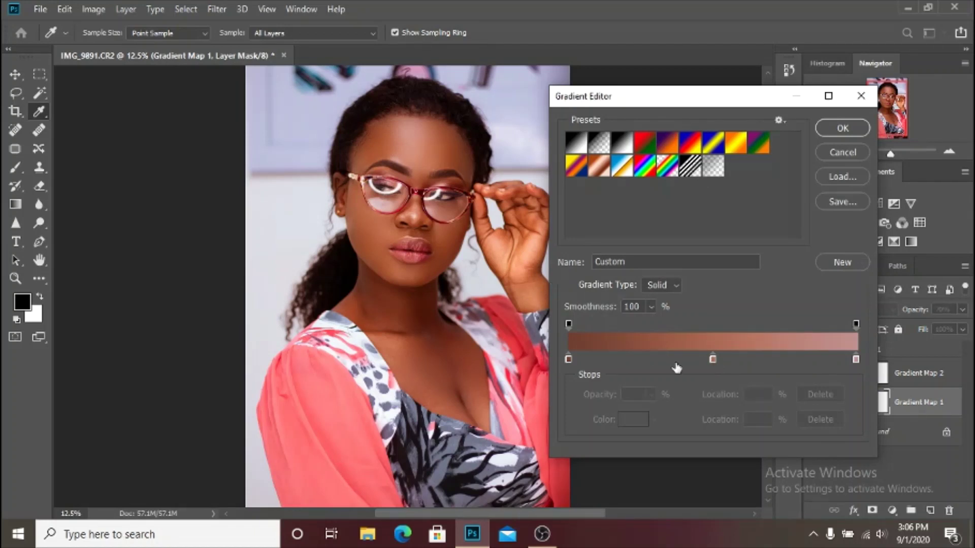
left_click_drag(715, 360, 667, 358)
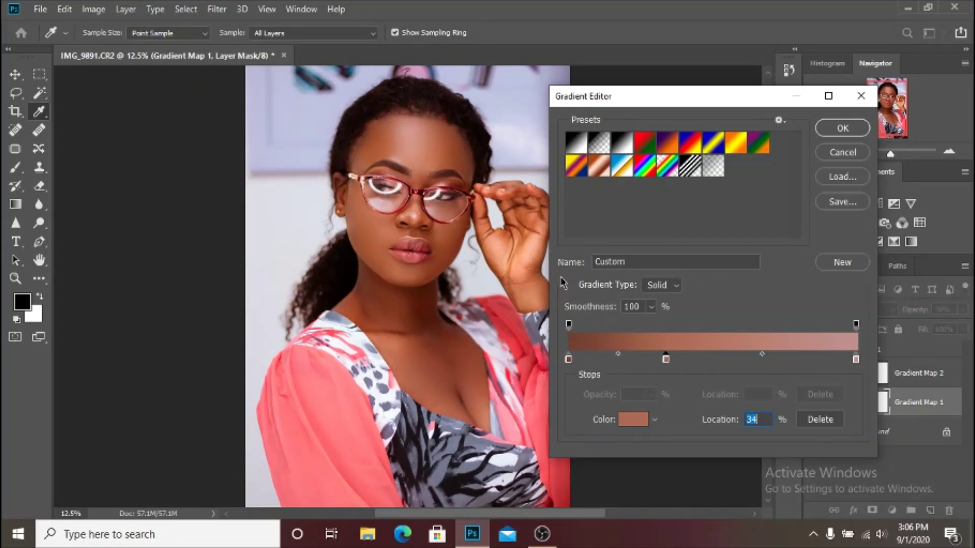
left_click_drag(668, 361, 714, 362)
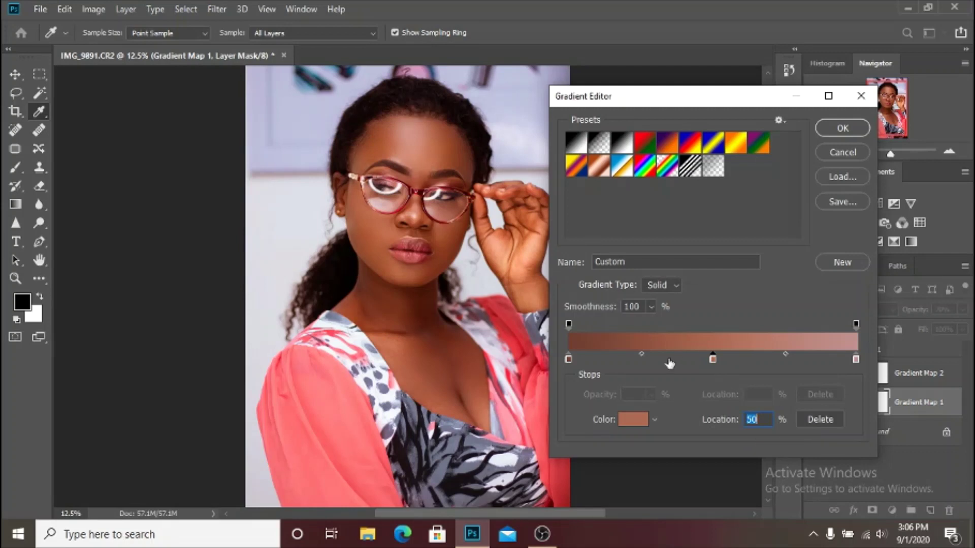
key("Return")
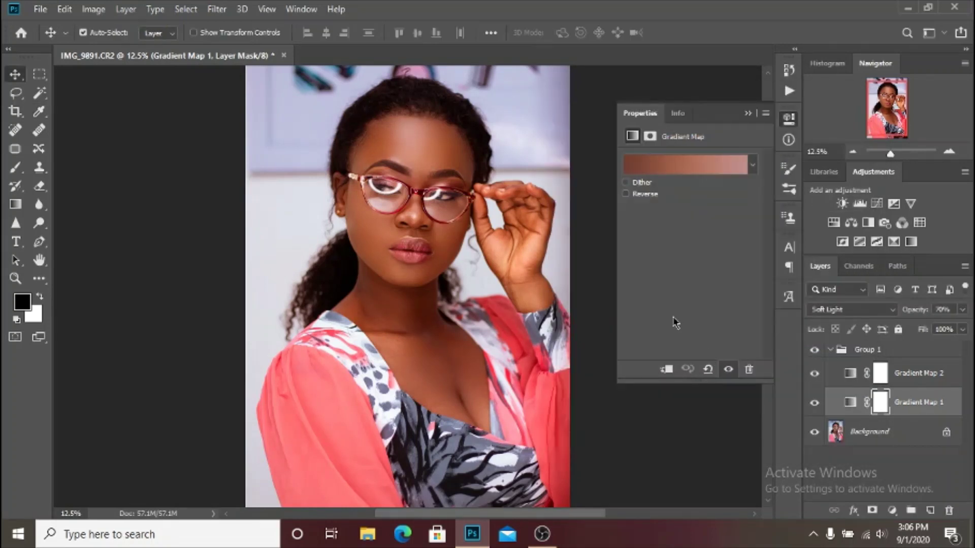
Step: Compare the portrait with and without Gradient Map 1 and collapse the group
left_click(815, 404)
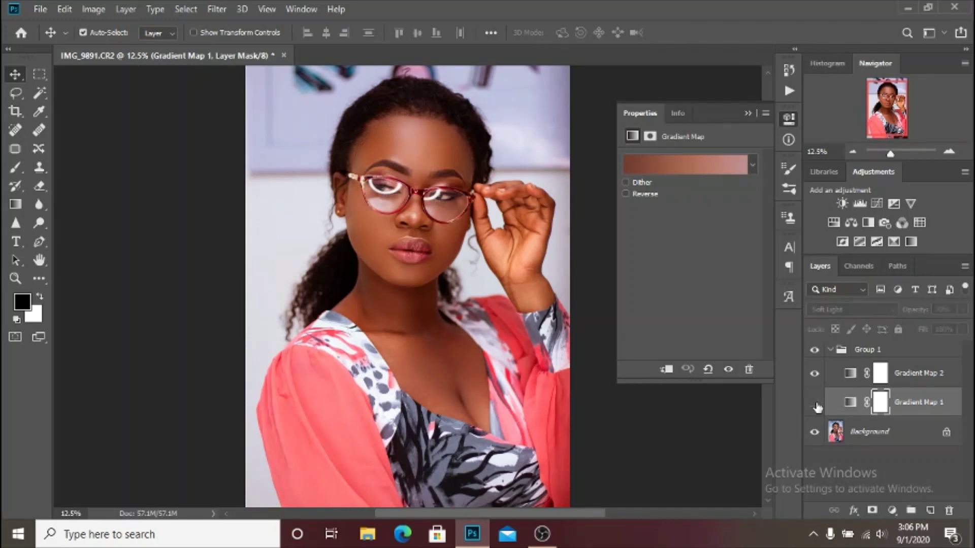
left_click(815, 405)
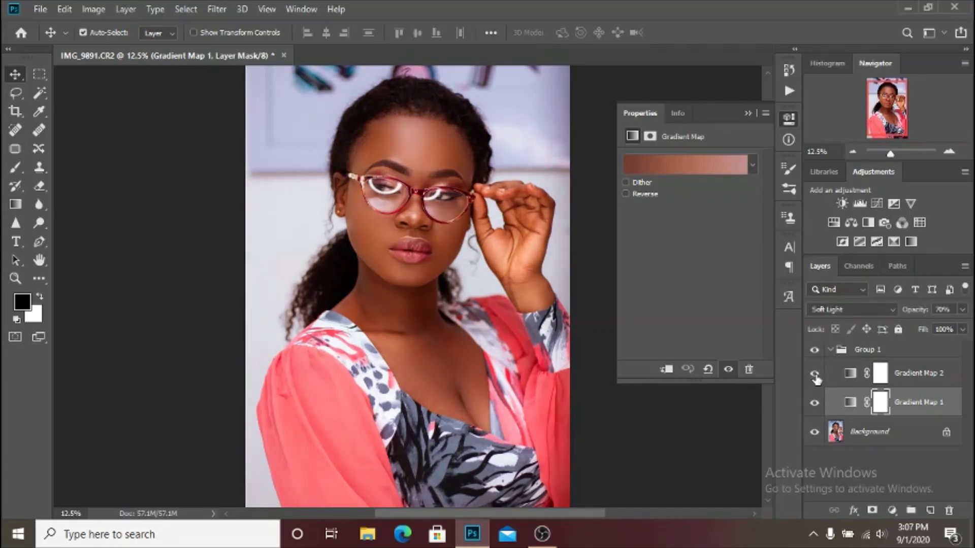
left_click(831, 349)
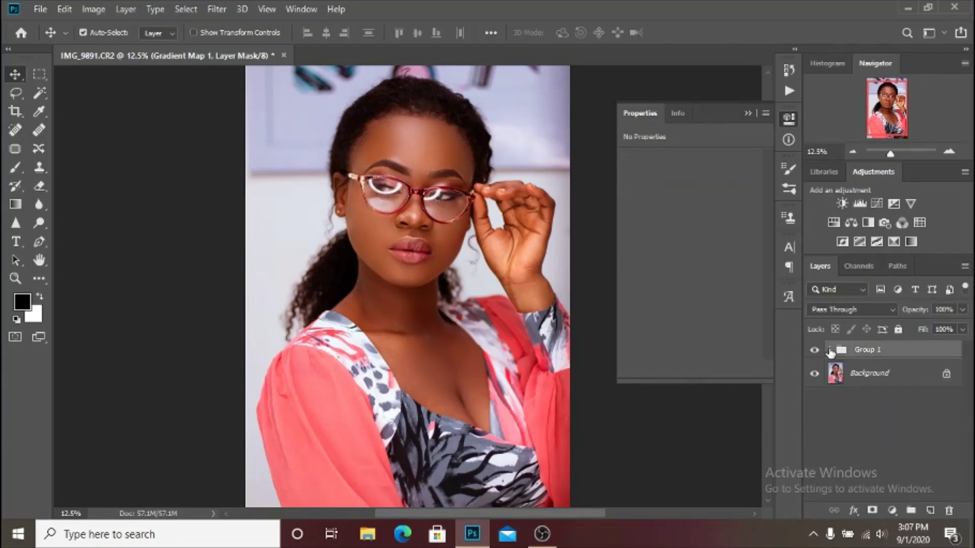
Step: Compare the portrait with and without Group 1's combined gradient maps and collapse the Properties panel
left_click(814, 352)
left_click(814, 352)
left_click(814, 352)
left_click(815, 351)
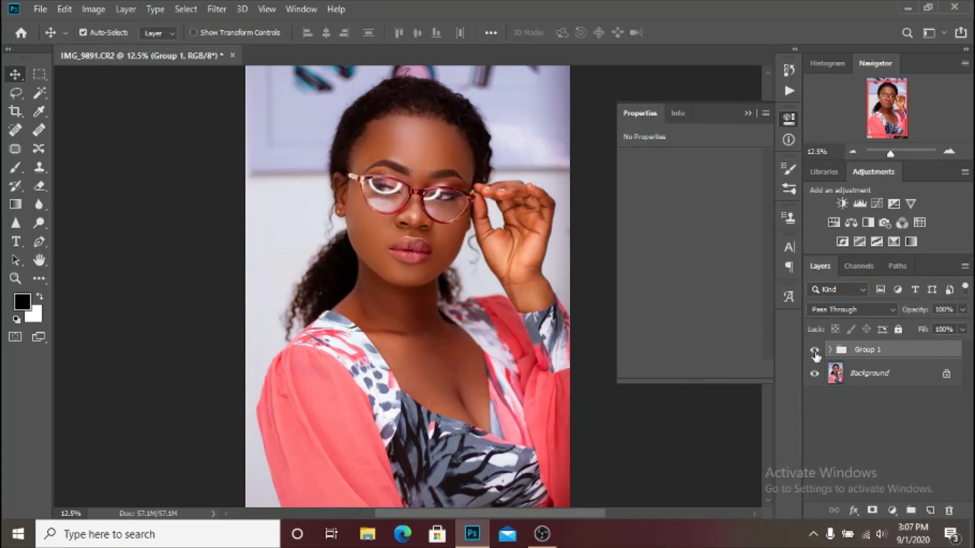
key("ctrl+minus")
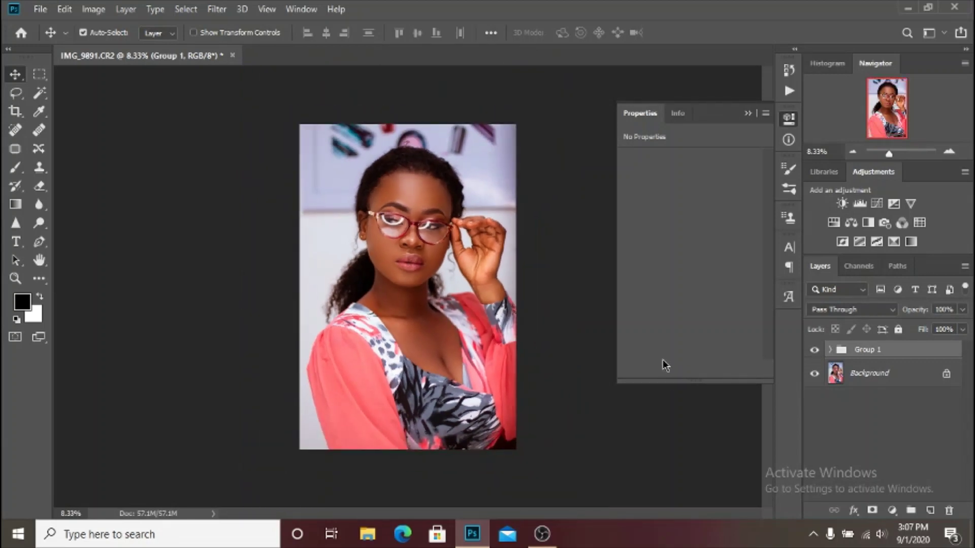
left_click(746, 115)
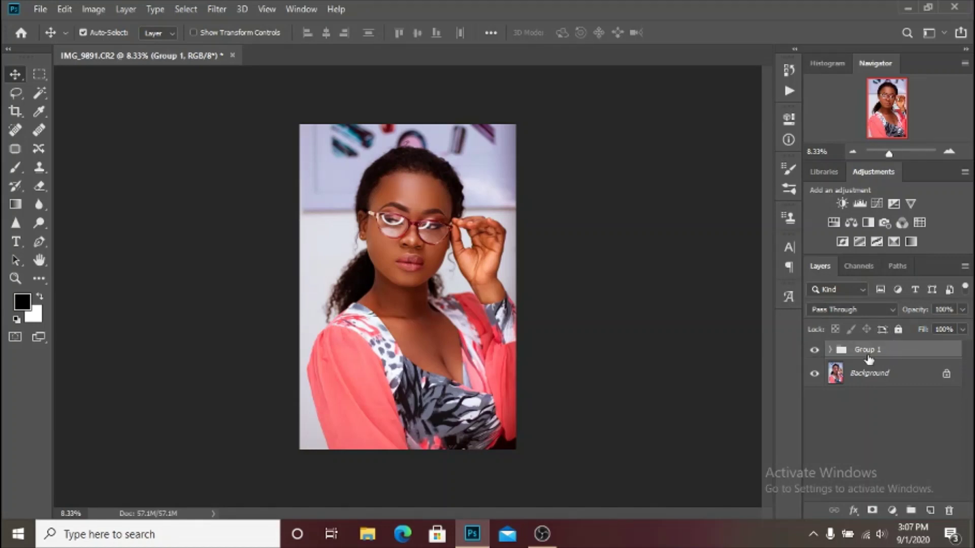
Step: Recheck the before and after effect of Group 1 on the skin tone, leaving the group visible
left_click(814, 350)
left_click(815, 352)
key("ctrl+plus")
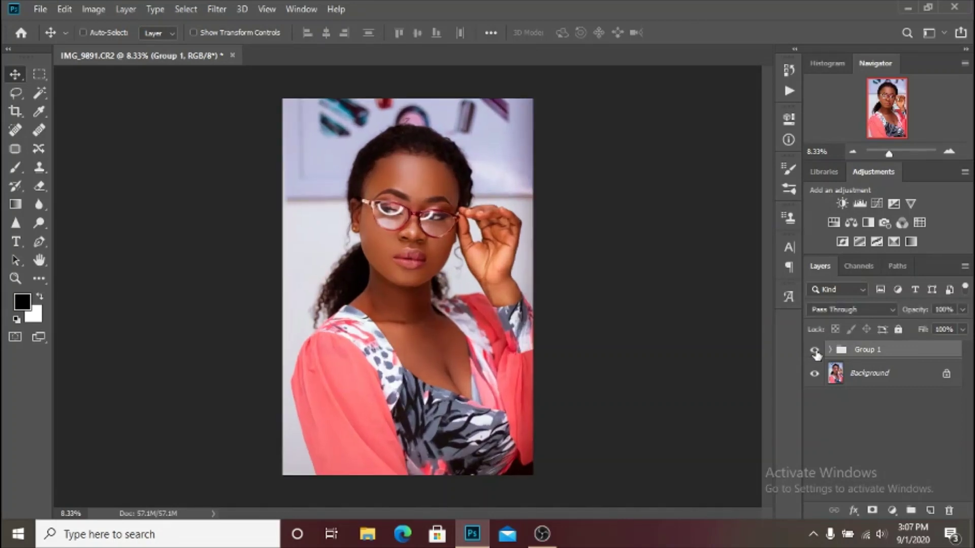
left_click(814, 350)
left_click(814, 350)
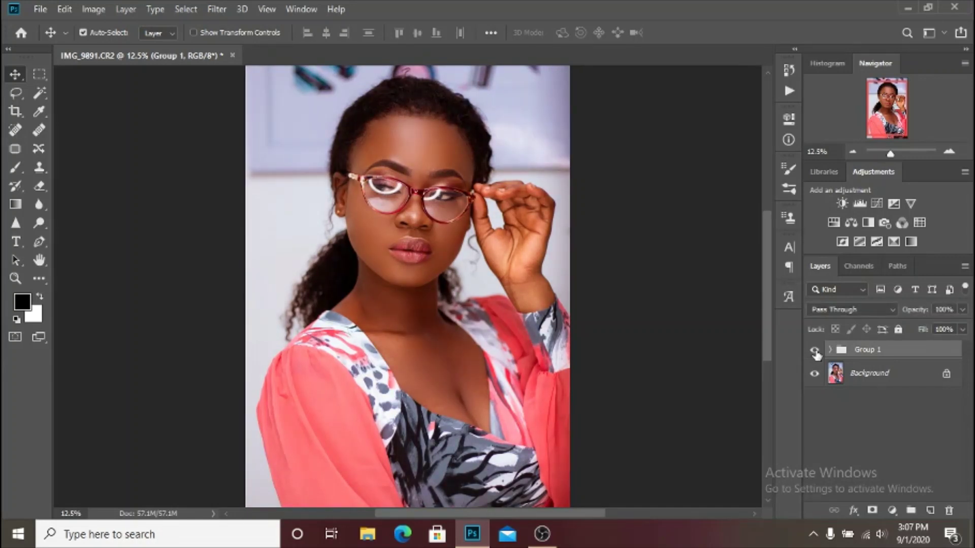
key("ctrl+minus")
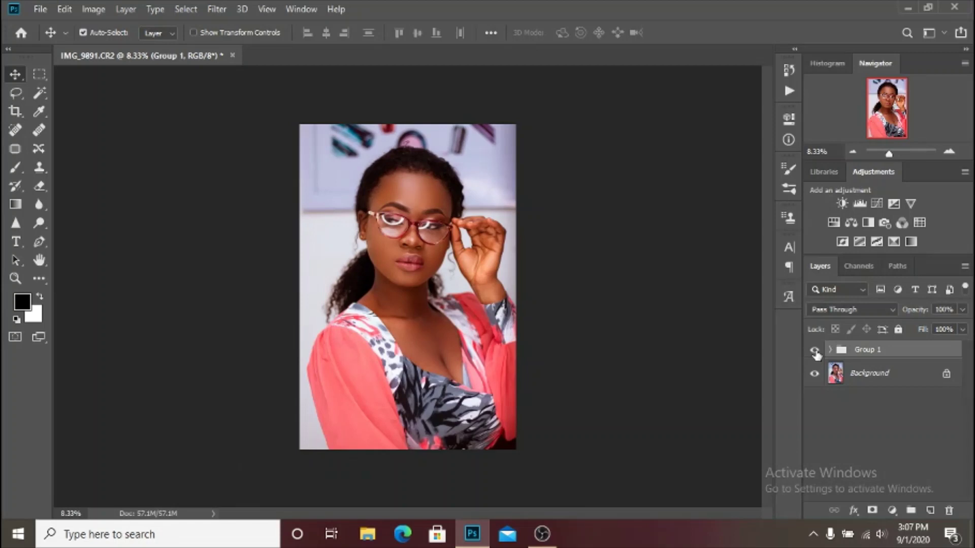